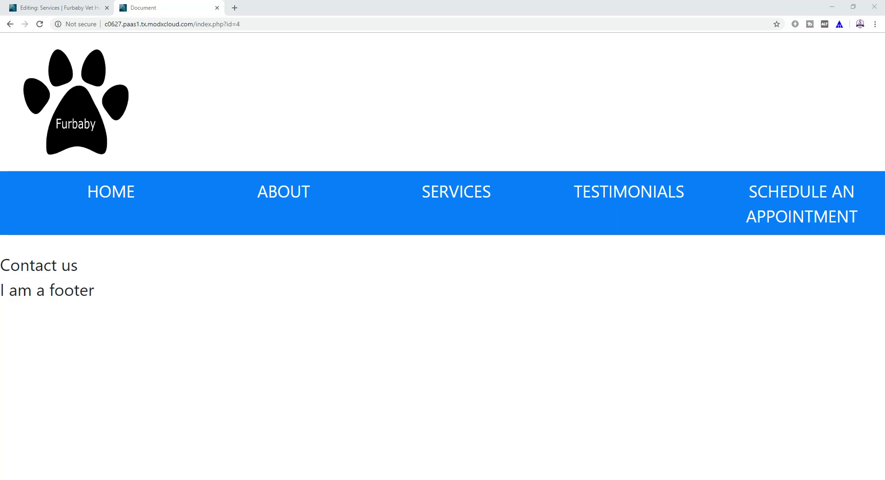
Tour the Furbaby Home, About, Services, Testimonials and Contact pages.
click(110, 191)
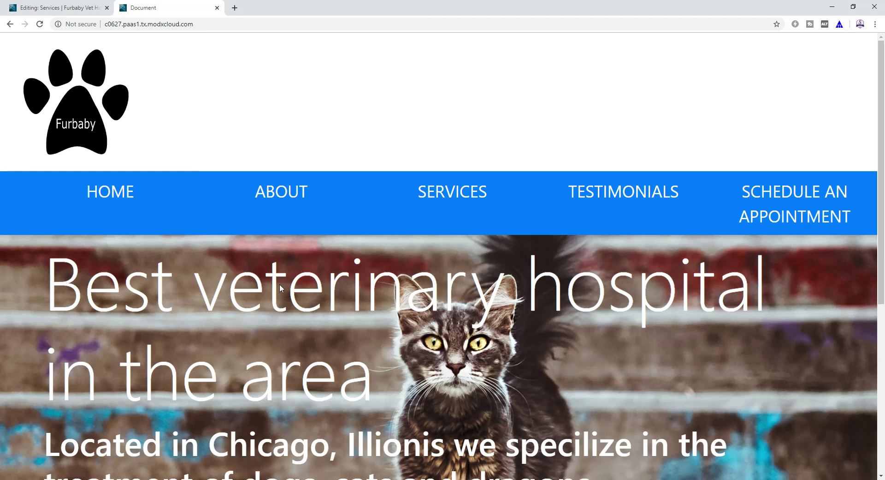
click(309, 195)
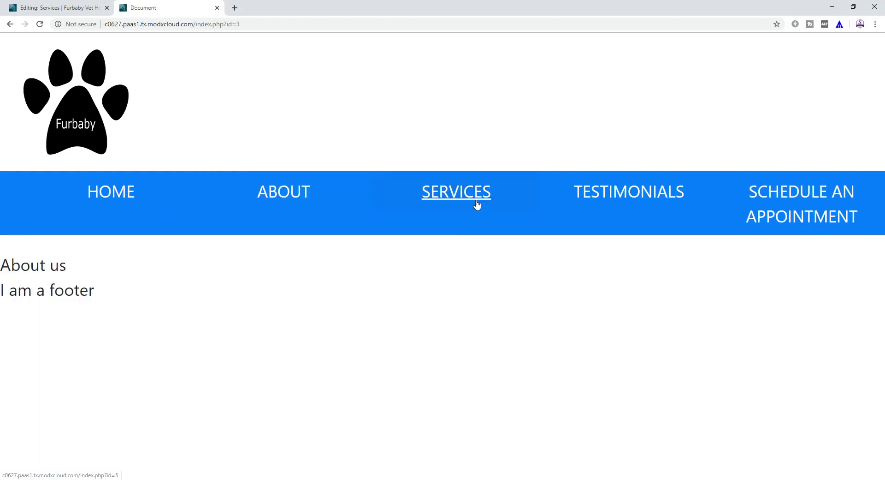
click(477, 201)
click(626, 214)
click(761, 217)
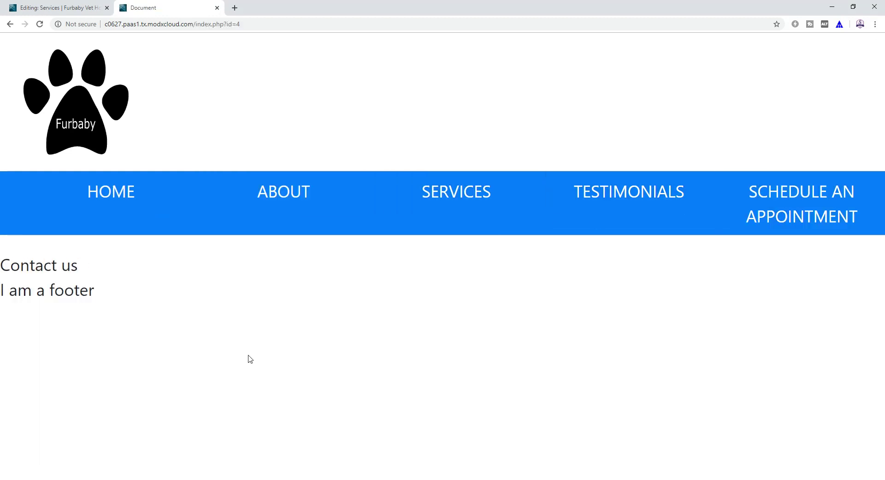
Return to About and then Services, and highlight the ?id=5 part of the address.
click(276, 198)
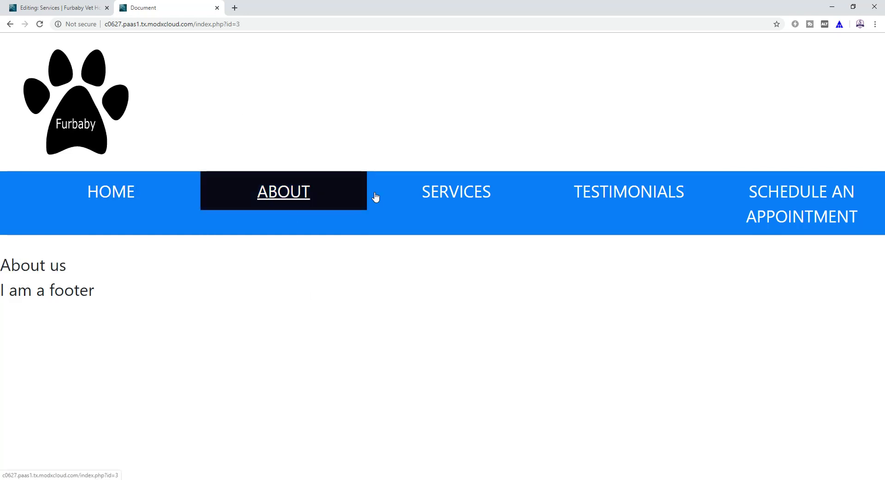
click(386, 205)
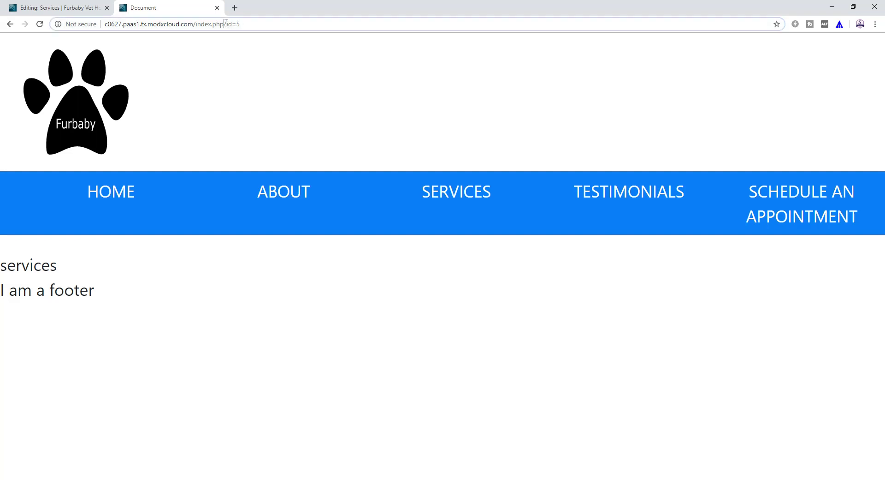
drag(224, 24, 252, 24)
click(299, 146)
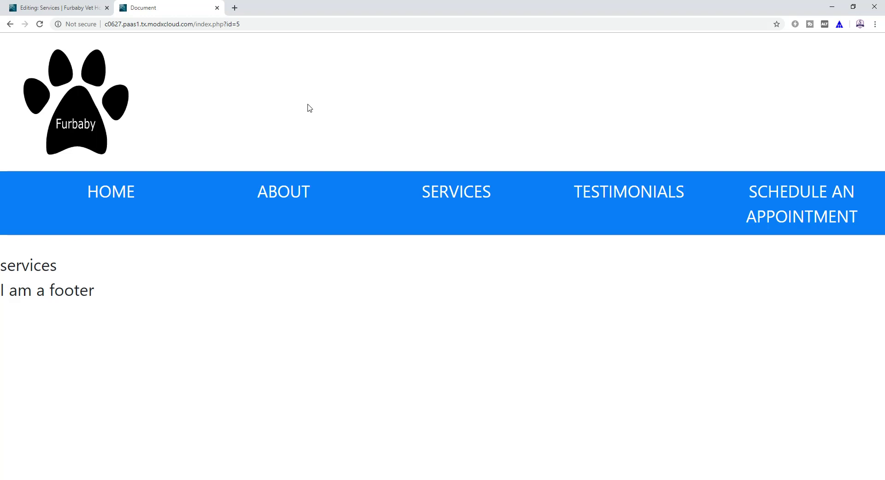
Open the Testimonials resource in the manager, then return to the live Services page.
click(74, 8)
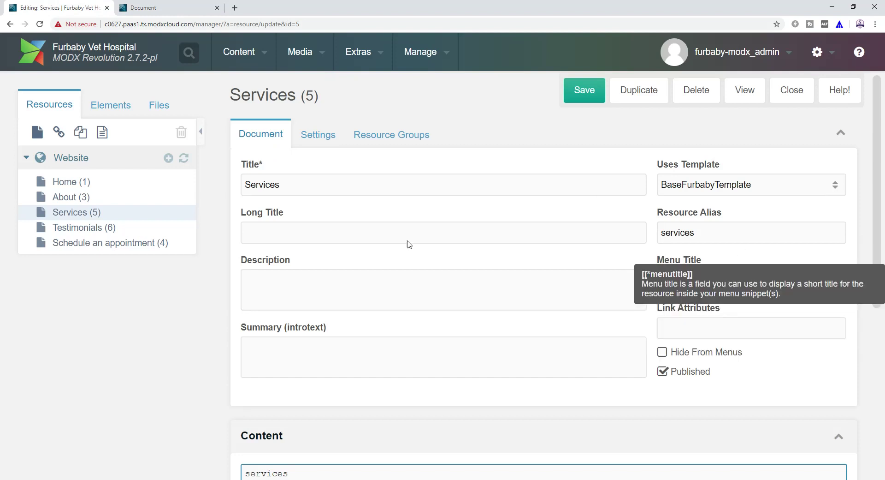
click(99, 230)
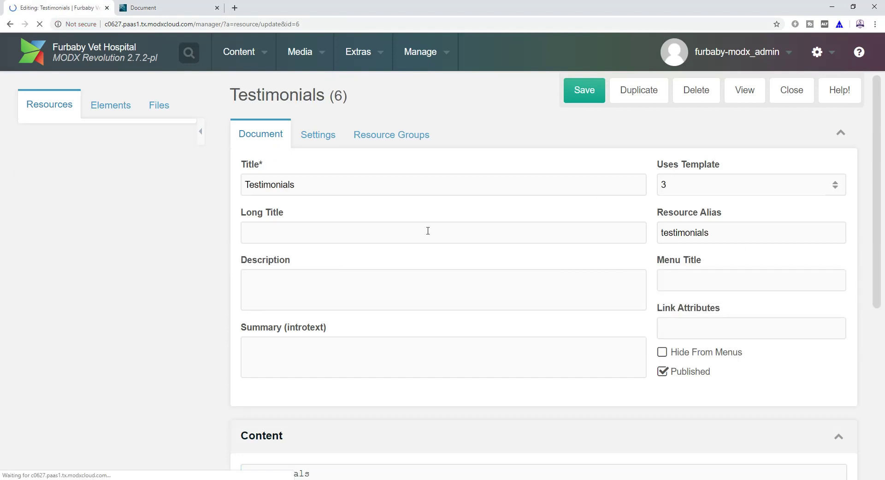
key(ctrl+Tab)
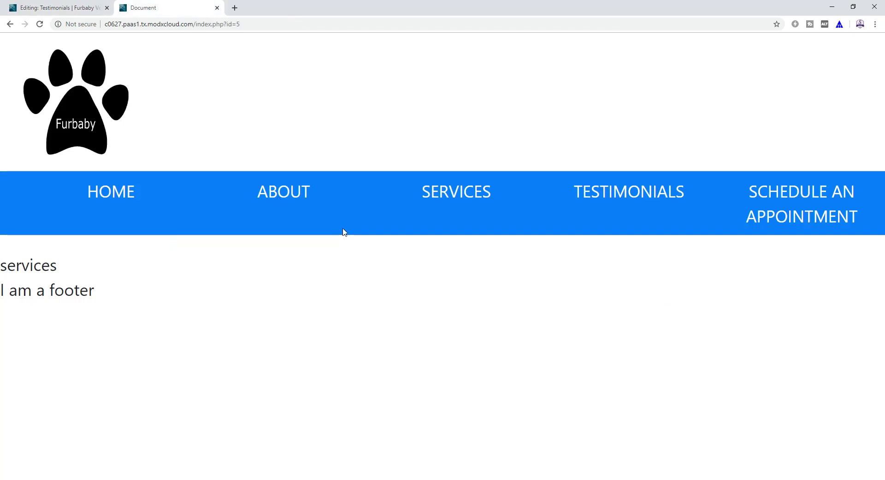
Open the About page and replace index.php?id=3 in its address with /about.
click(319, 201)
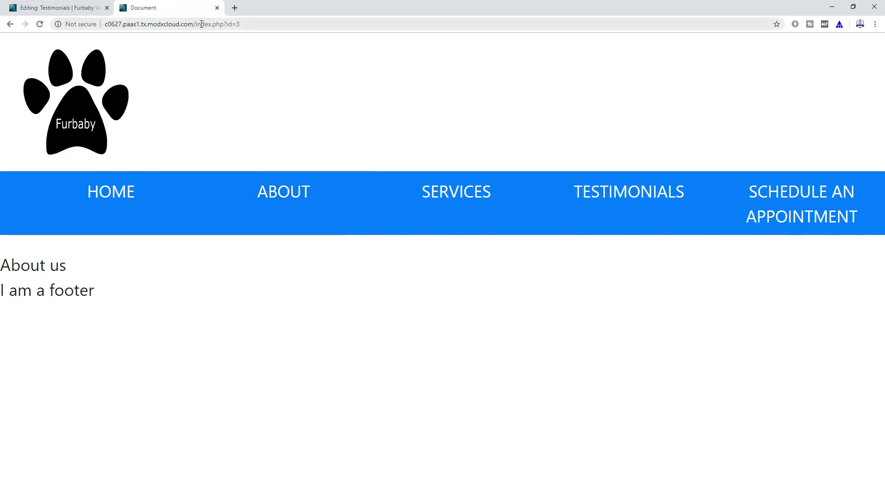
drag(197, 24, 281, 24)
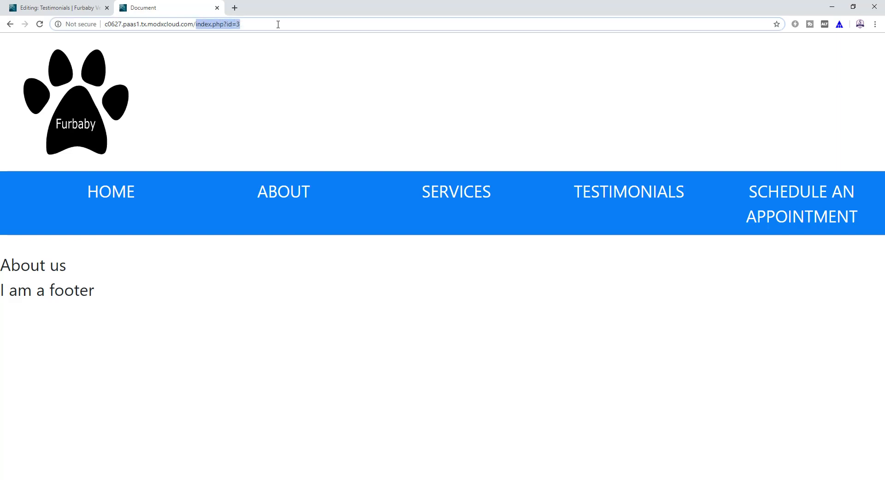
key(BackSpace)
key(BackSpace)
text(/)
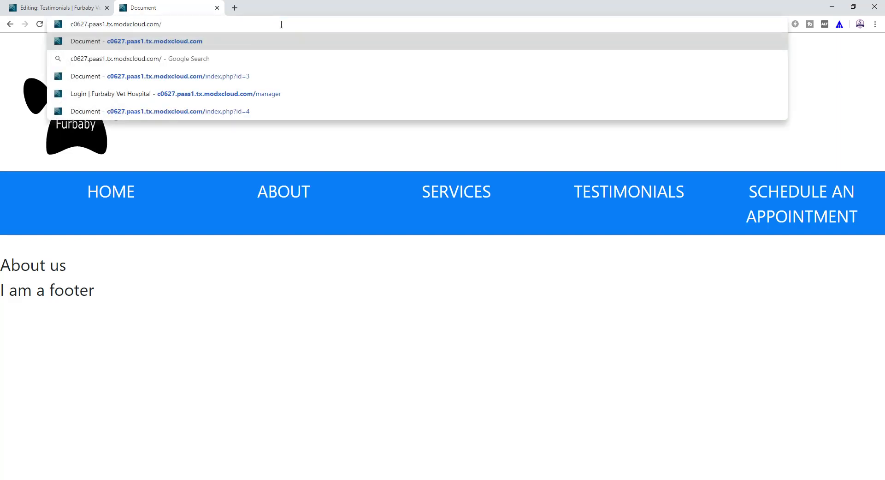
text(about)
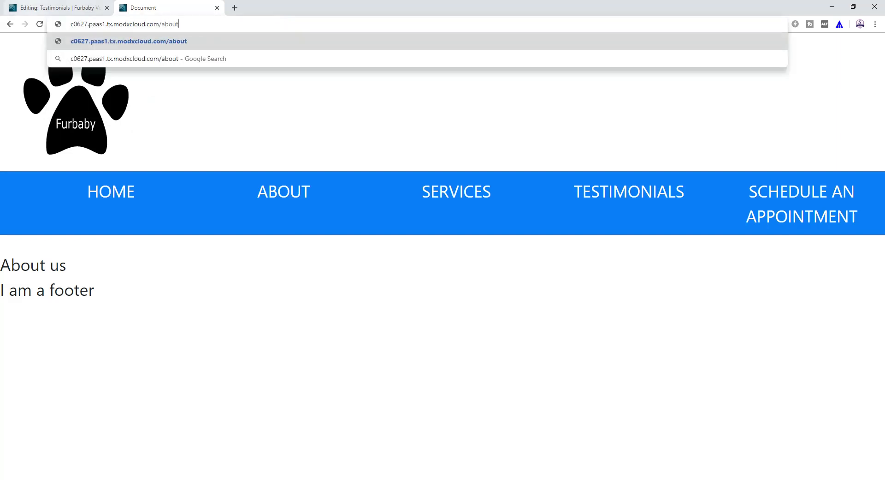
Glance at the Testimonials resource, reopen About from the site menu, then go to the installation folder.
click(56, 8)
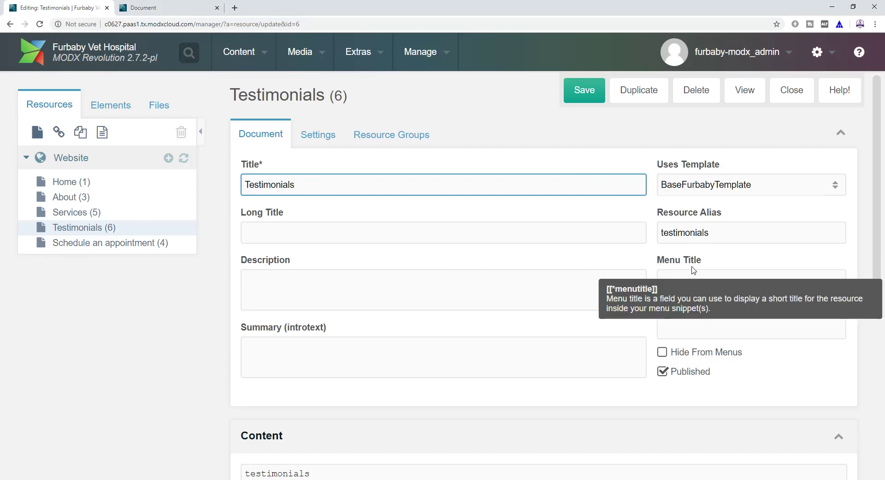
key(ctrl+Tab)
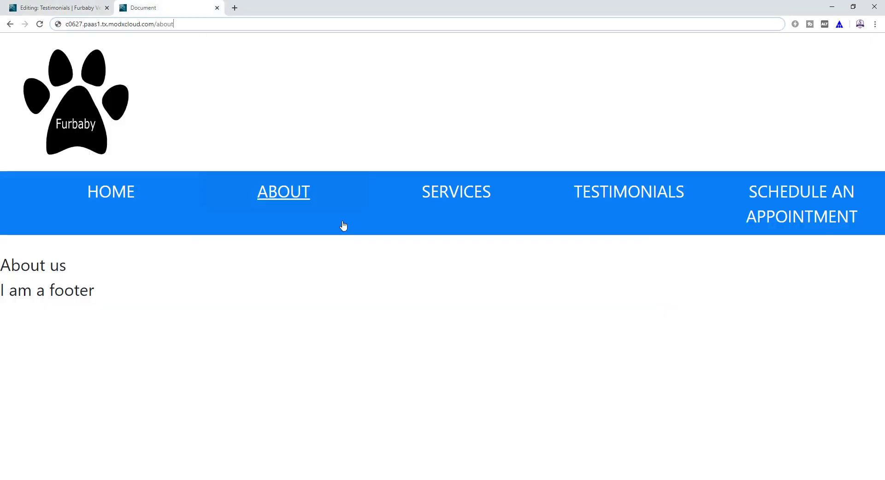
click(344, 225)
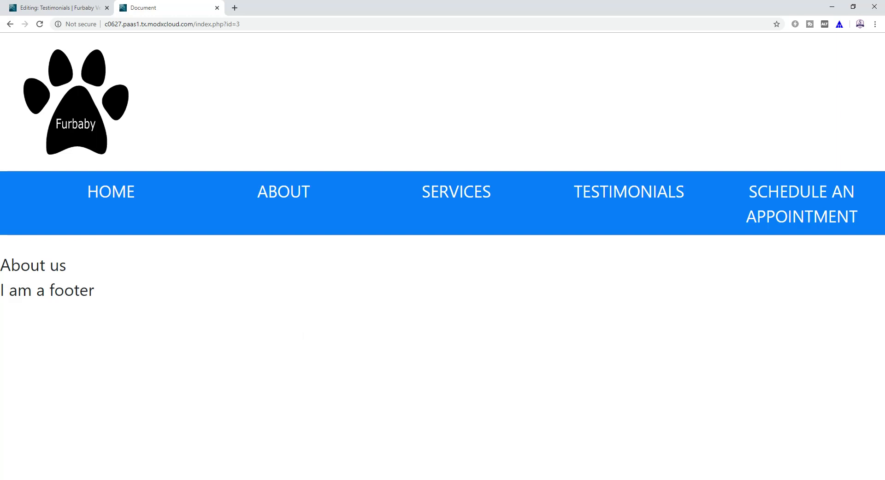
key(alt+Tab)
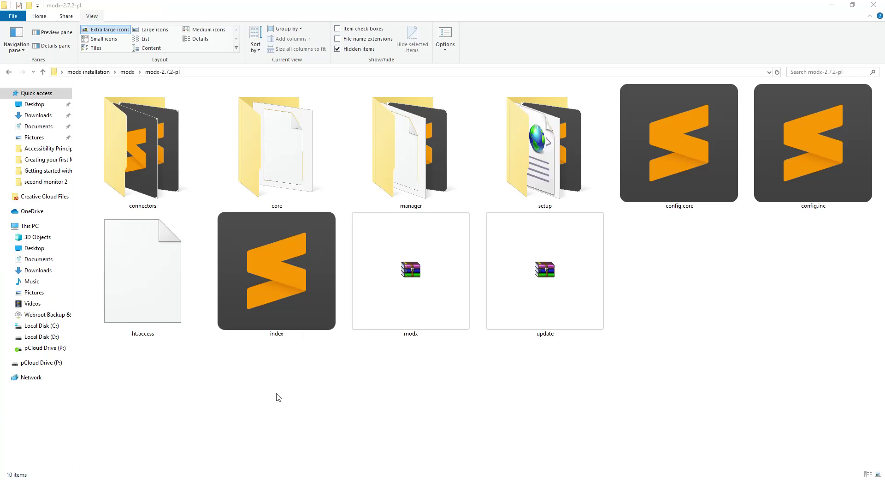
Select the ht.access file in the modx-2.7.2-pl folder and start renaming it.
click(279, 396)
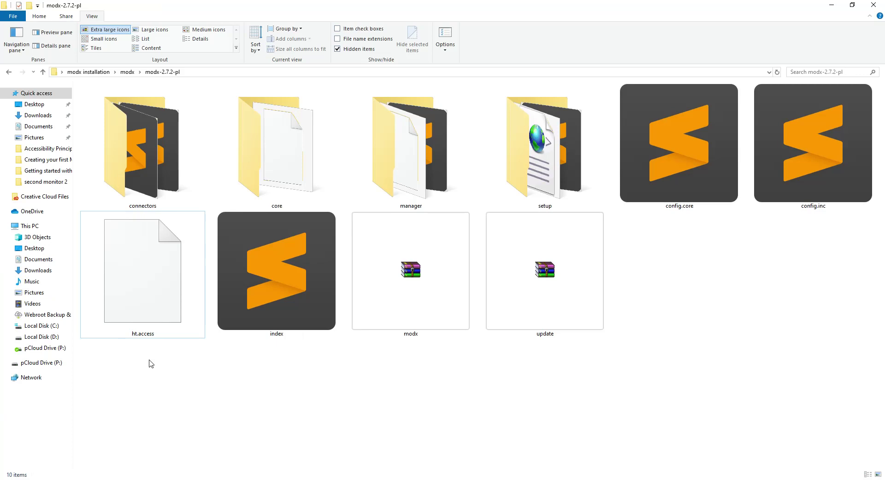
click(170, 335)
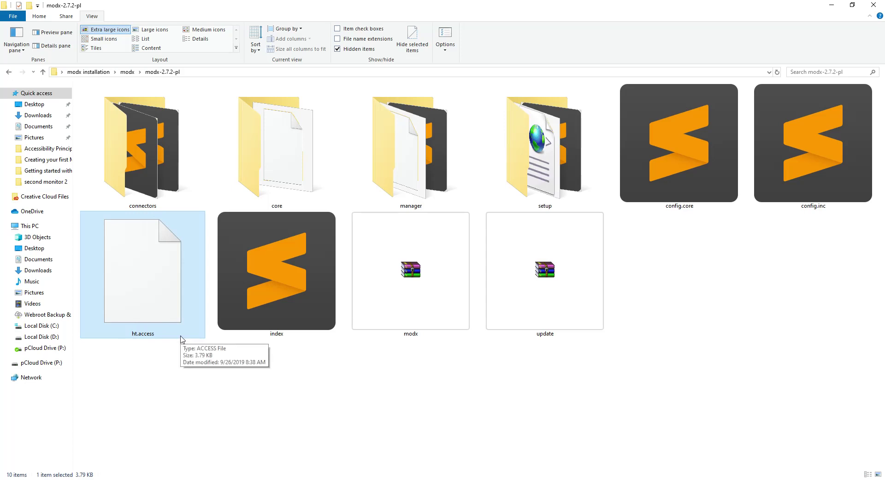
right_click(180, 339)
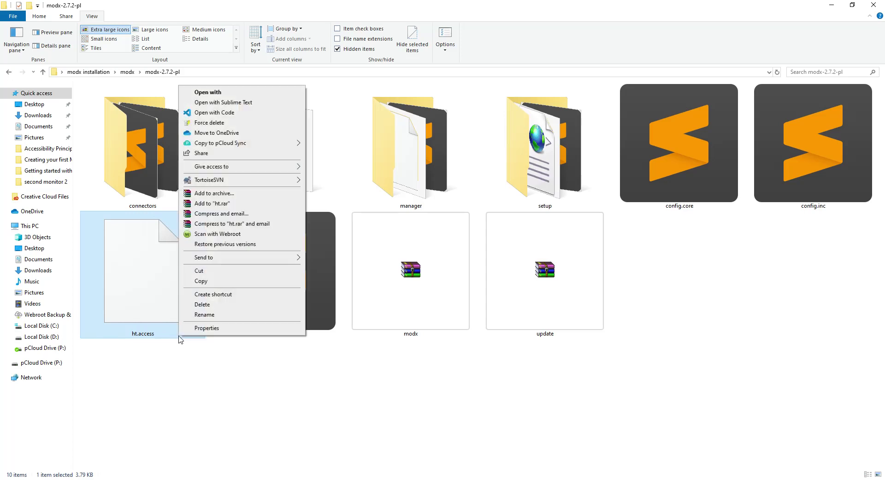
click(204, 314)
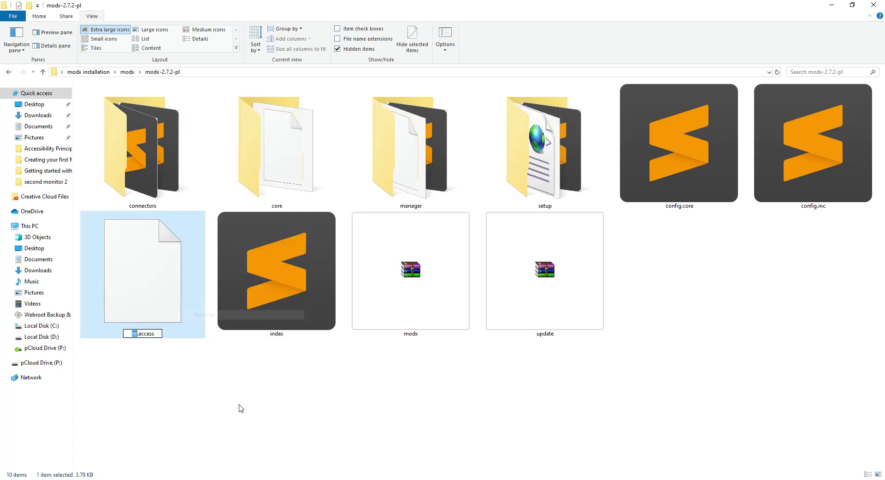
click(241, 402)
click(147, 308)
Rename ht.access to .htaccess by moving the dot to the front, confirming the extension change.
click(142, 333)
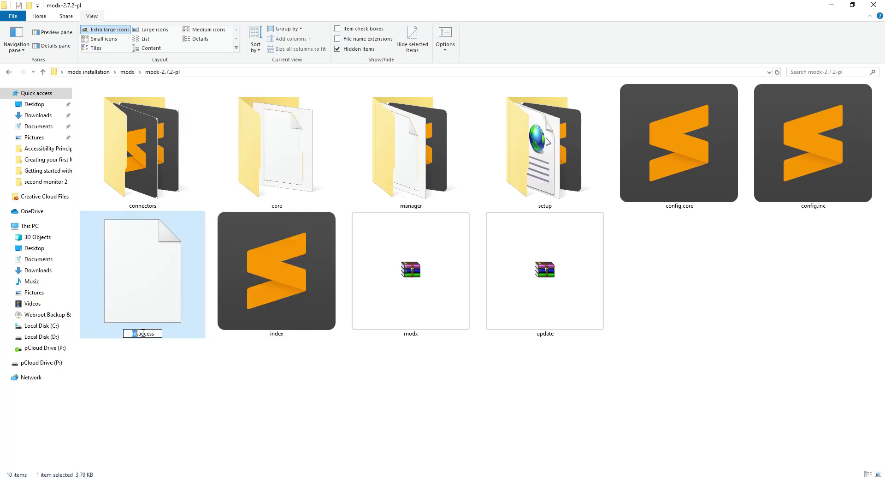
key(BackSpace)
text(.)
key(Return)
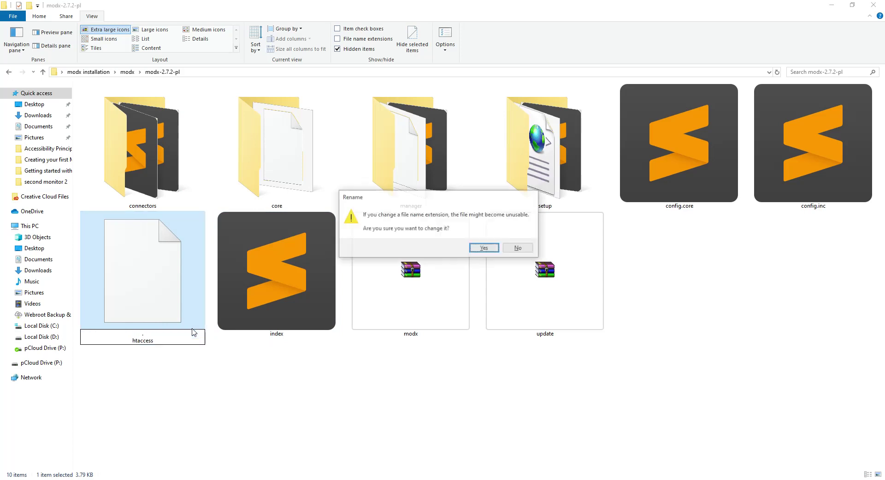
click(489, 248)
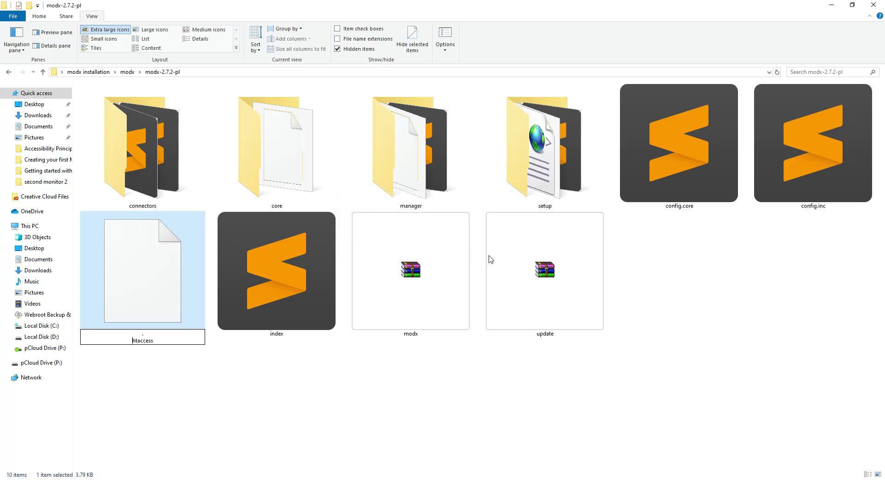
click(731, 415)
click(676, 150)
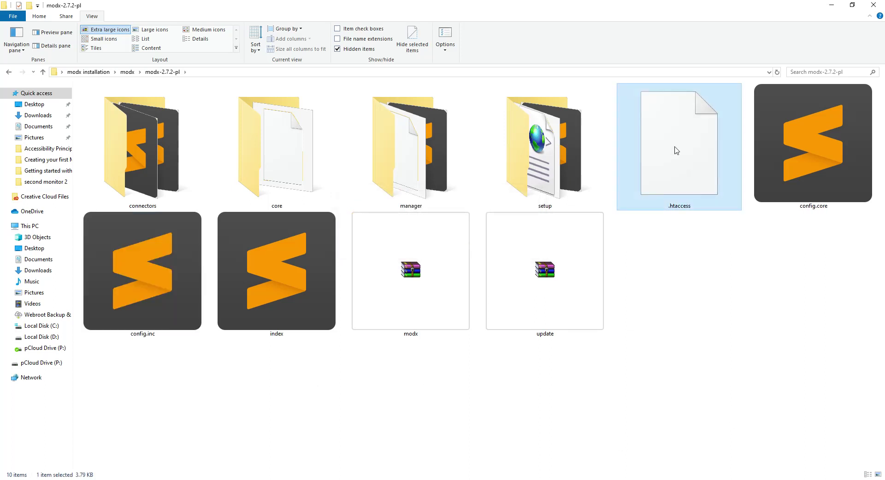
right_click(676, 151)
click(752, 174)
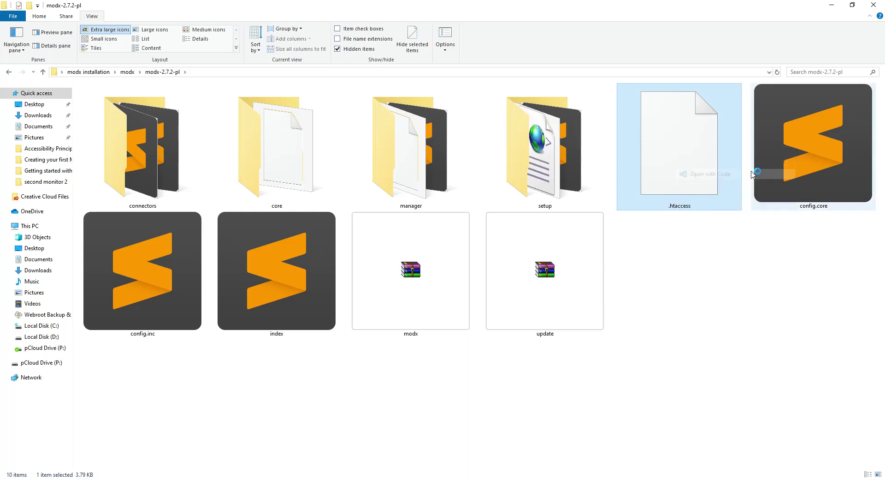
click(504, 296)
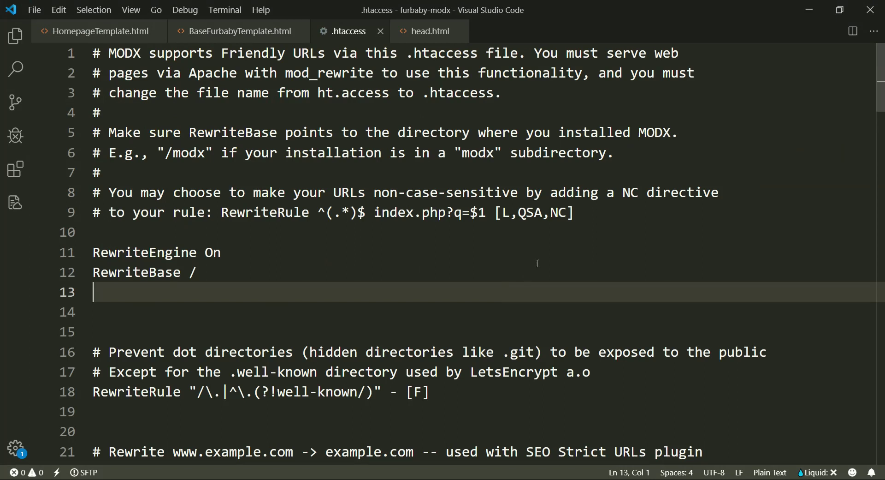
click(403, 312)
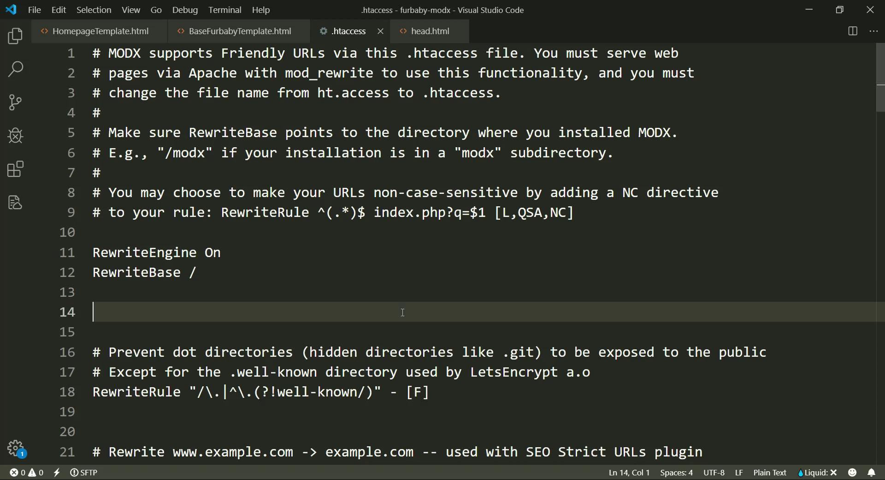
scroll(403, 311, down, 2)
scroll(403, 310, down, 3)
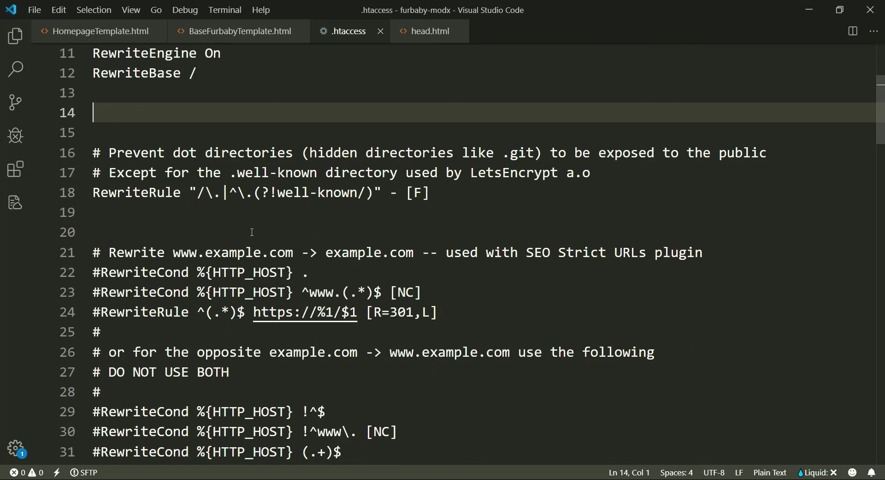
scroll(261, 212, up, 1)
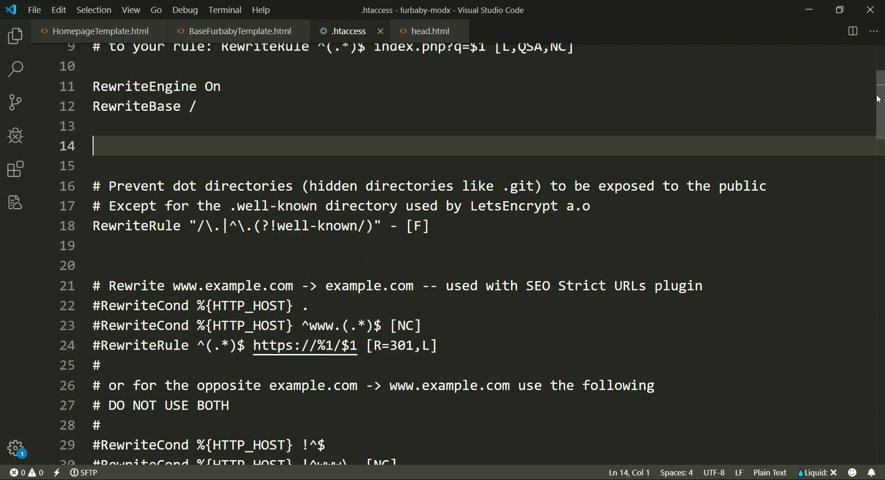
click(237, 113)
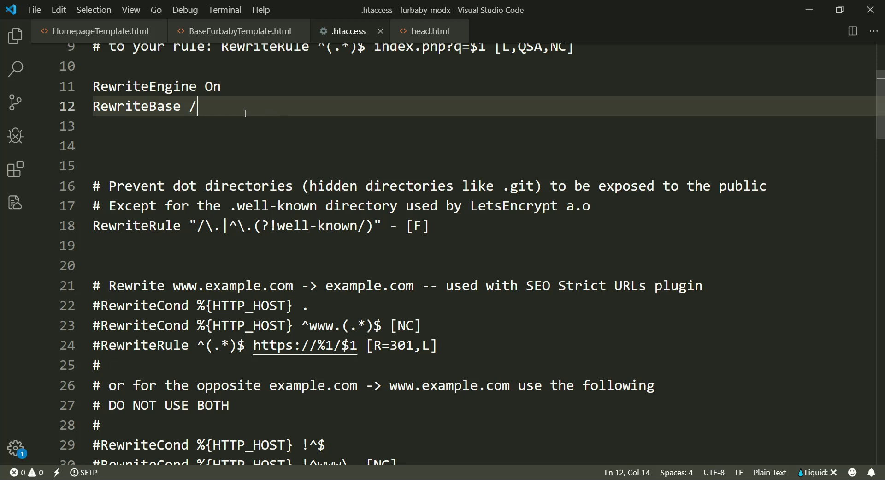
text(modx)
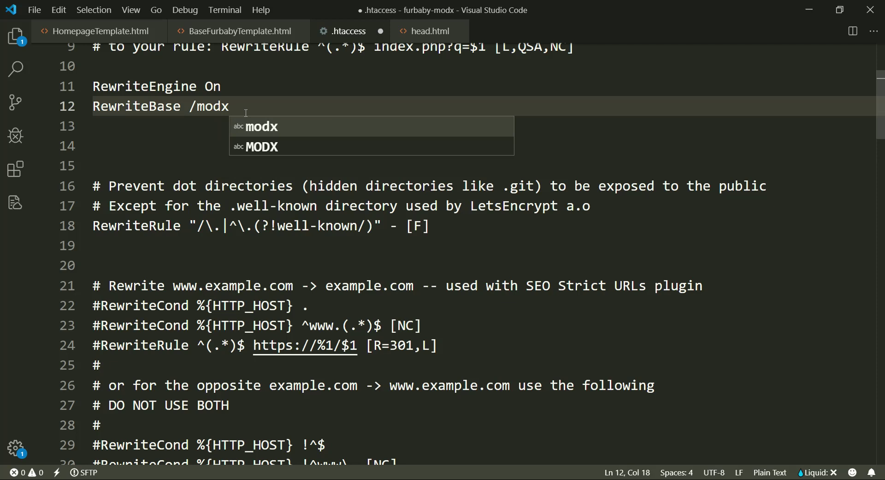
key(BackSpace)
key(BackSpace)
key(BackSpace)
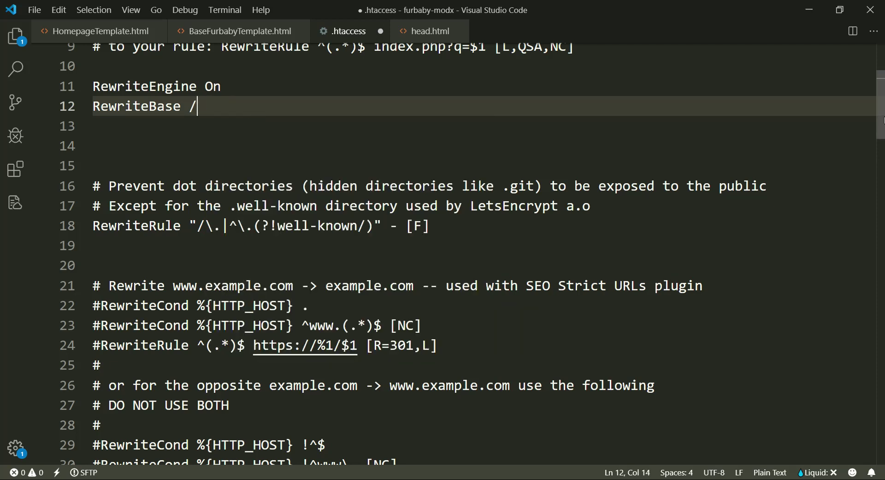
drag(882, 121, 874, 219)
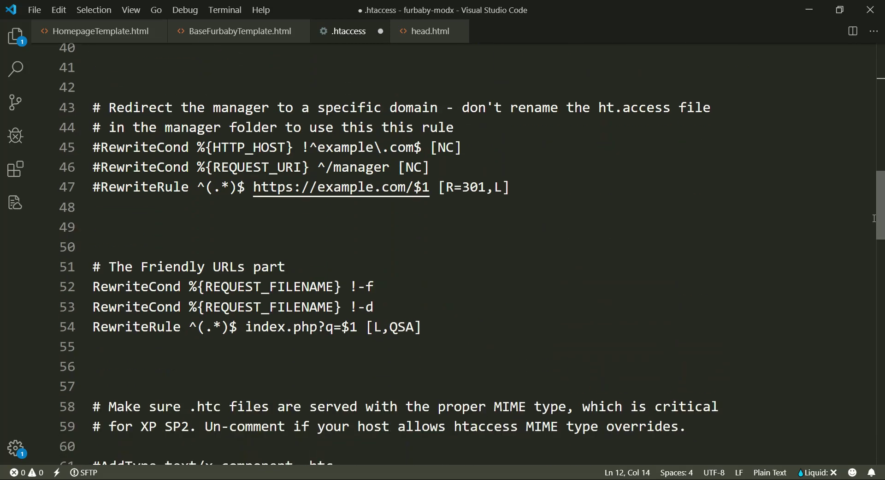
Scroll through .htaccess reviewing RewriteEngine On, RewriteBase / and the Friendly URLs rules.
scroll(875, 219, down, 1)
click(186, 295)
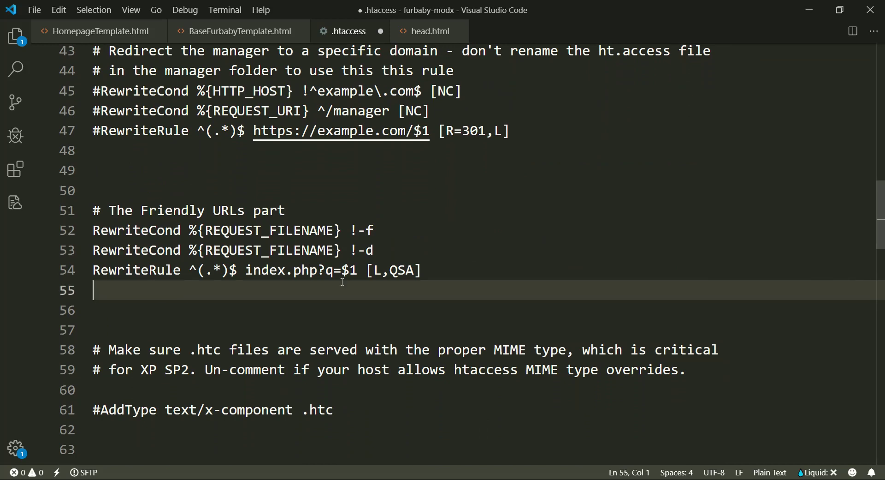
click(461, 272)
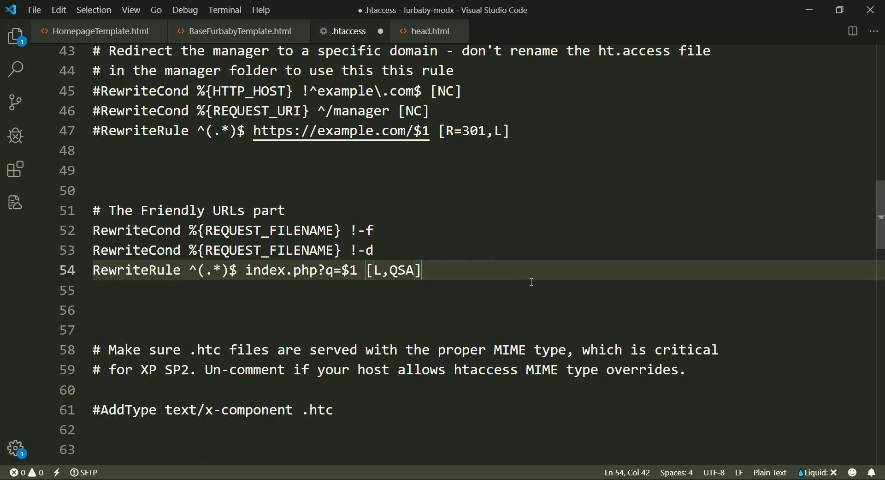
scroll(871, 325, down, 1)
scroll(871, 325, down, 2)
scroll(871, 324, down, 3)
scroll(871, 324, down, 4)
scroll(871, 324, down, 3)
scroll(884, 394, down, 3)
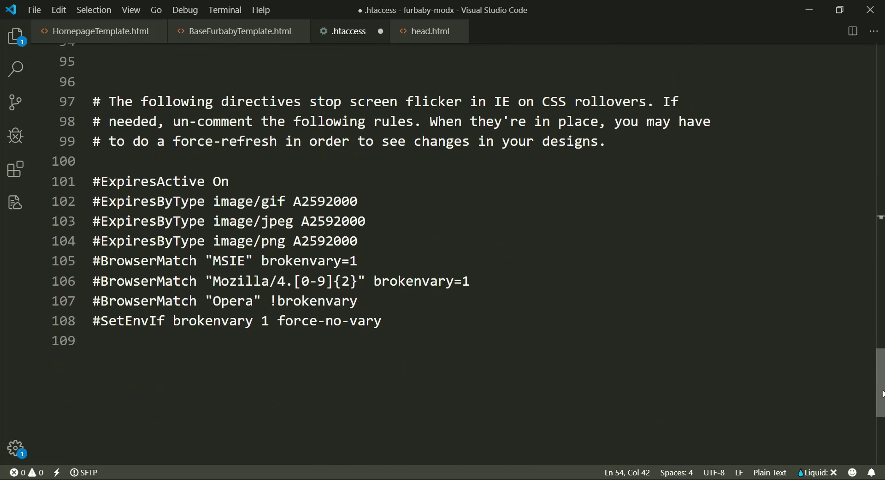
drag(884, 394, 884, 150)
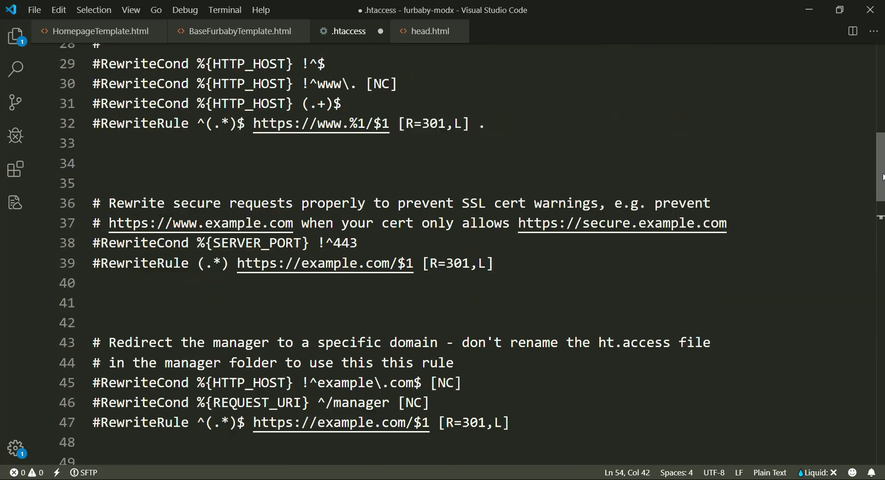
drag(884, 150, 884, 91)
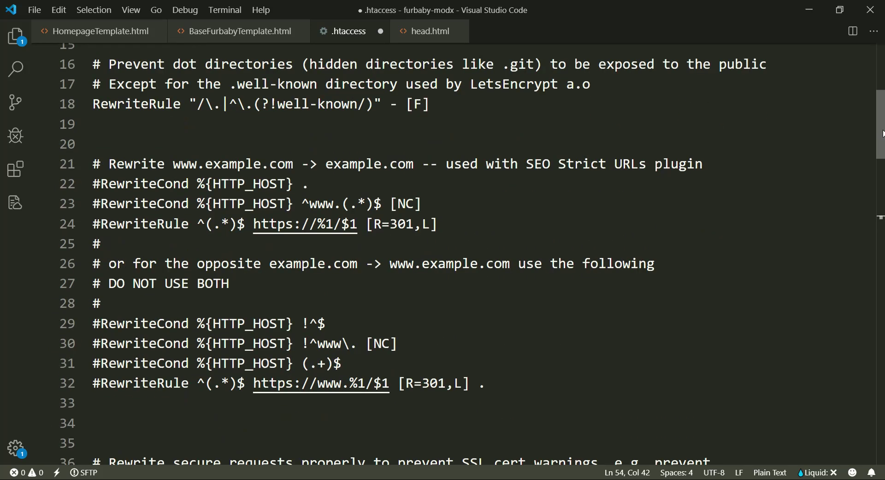
click(529, 285)
Save .htaccess and return to the site folder window.
key(ctrl+s)
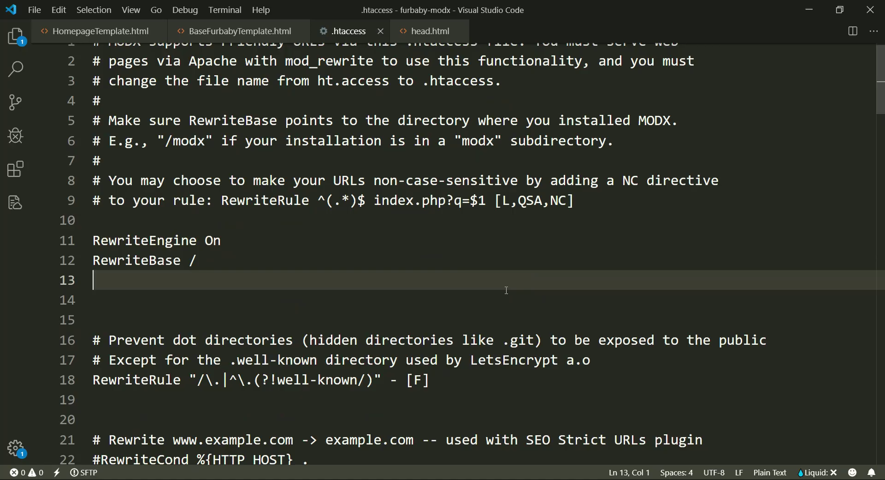
key(alt+Tab)
click(202, 362)
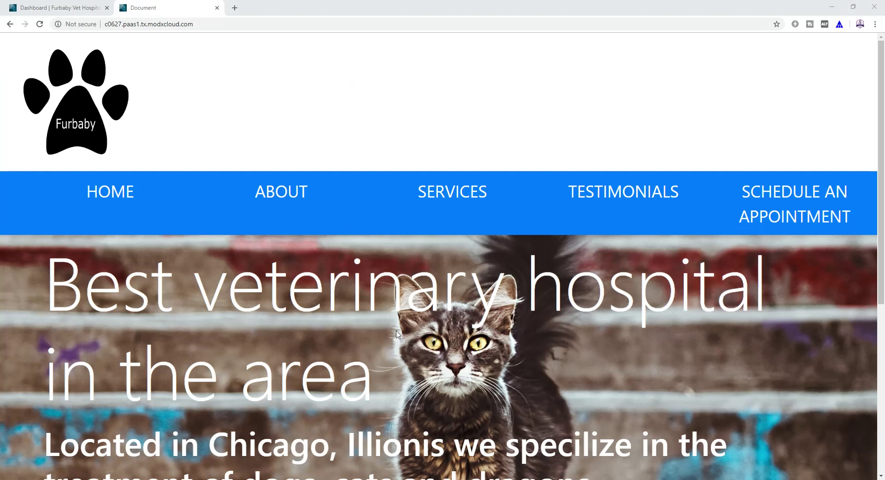
Reload the site, confirm About and Services still use index.php?id= addresses, then show the Dashboard.
key(F5)
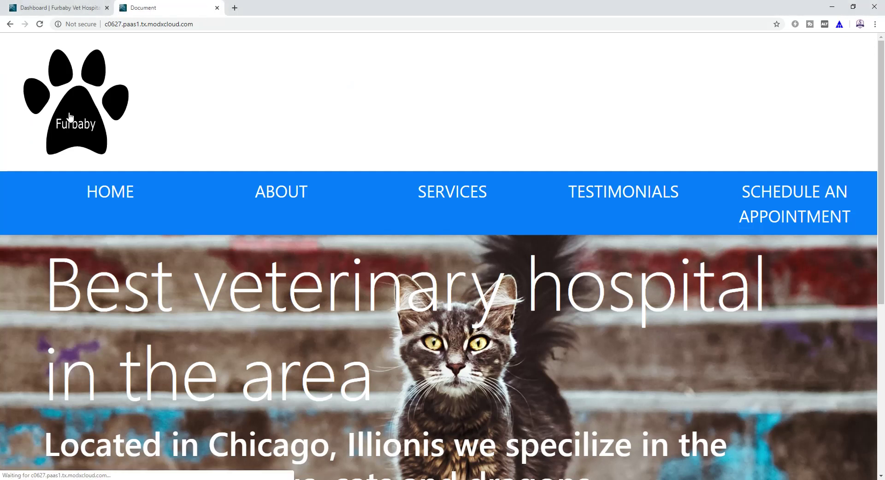
click(267, 192)
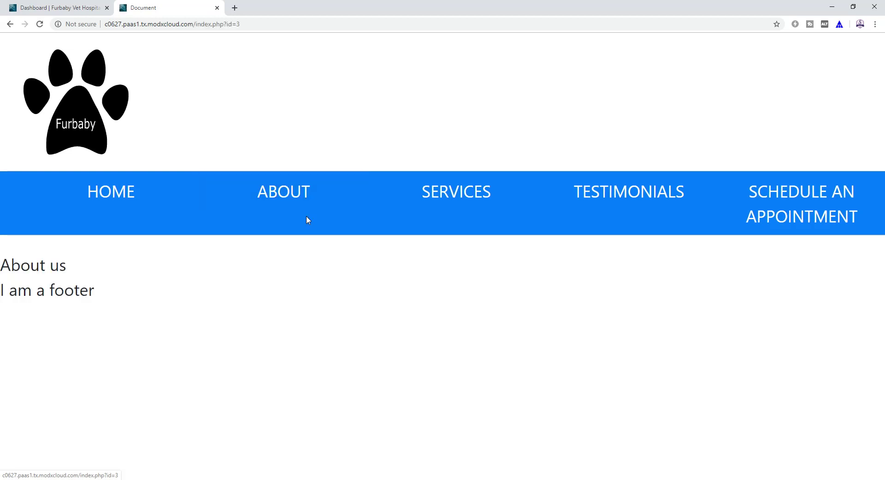
click(485, 215)
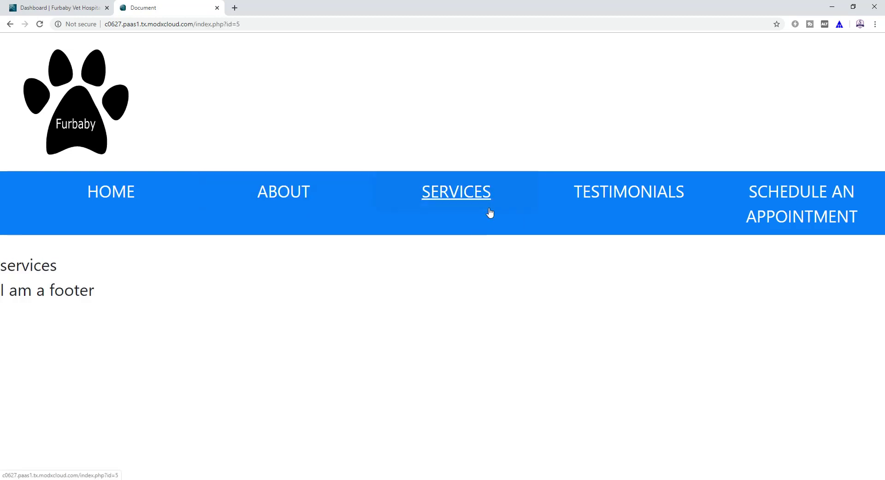
click(363, 199)
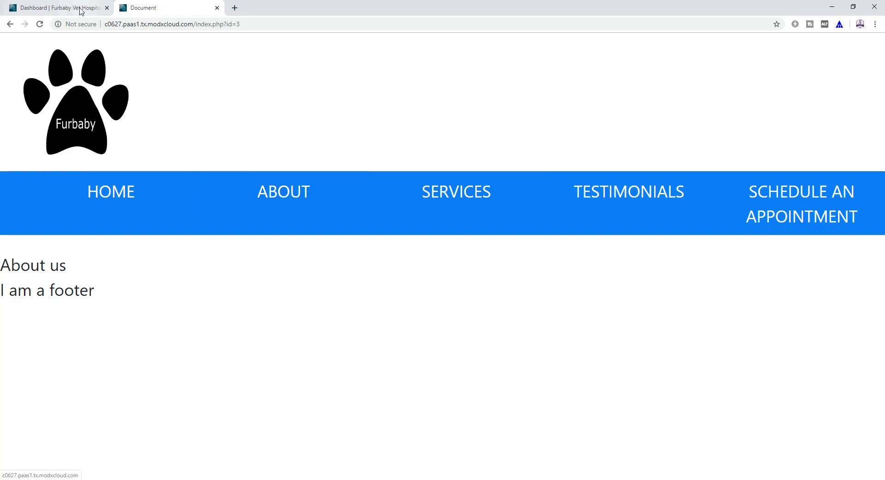
click(58, 7)
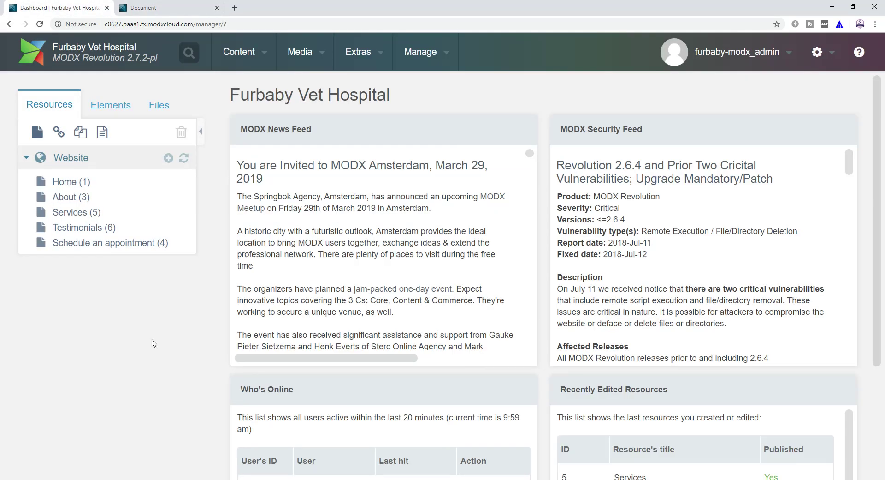
Open System Settings full screen and filter the keys with 'ndly' to find the friendly URL settings.
key(F11)
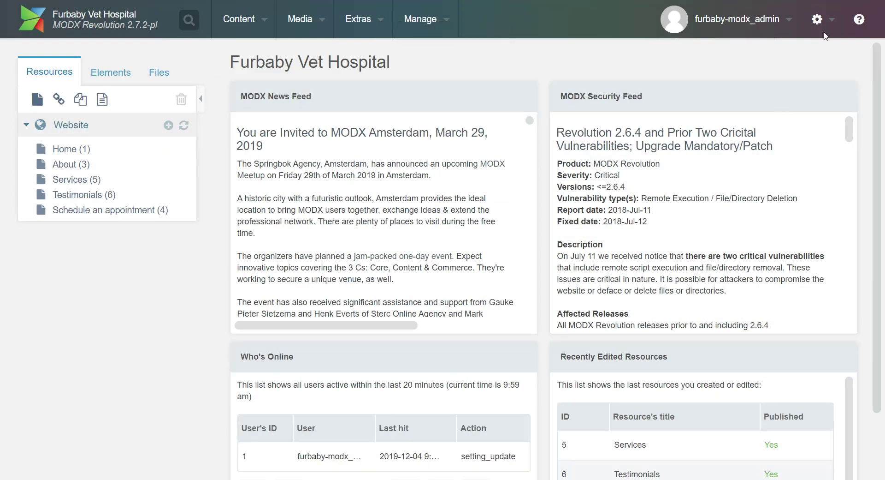
mouse_move(817, 52)
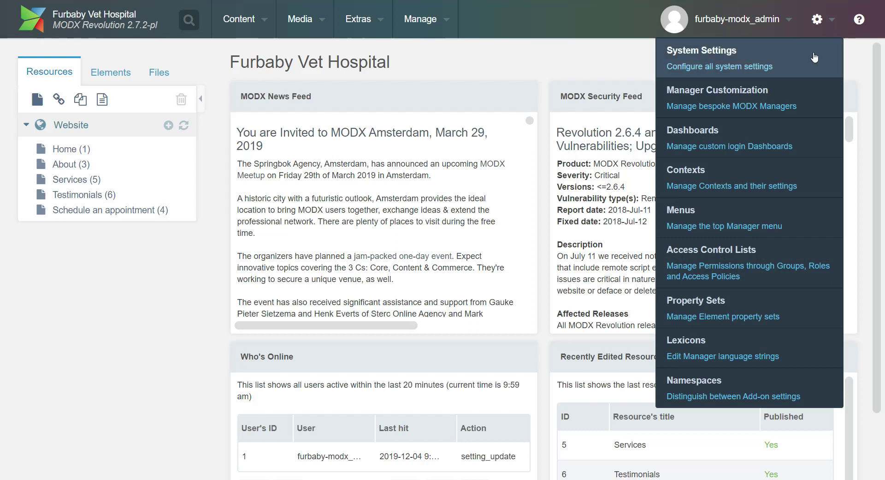
click(814, 58)
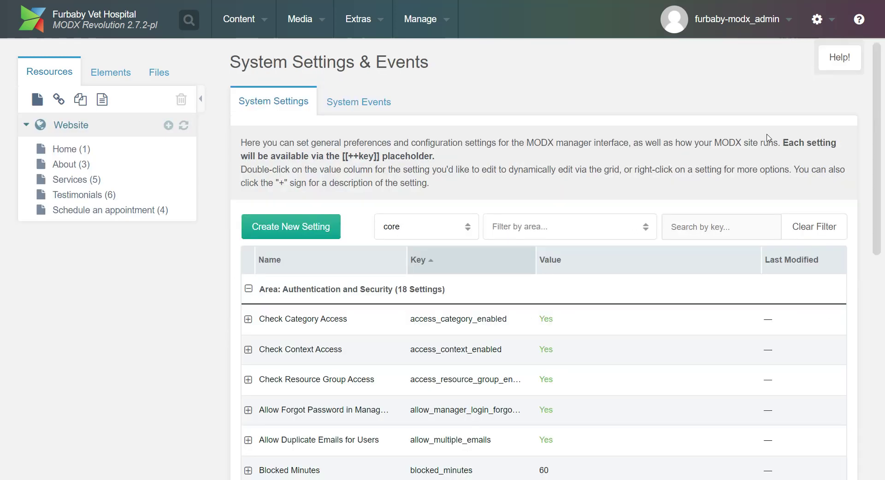
click(752, 228)
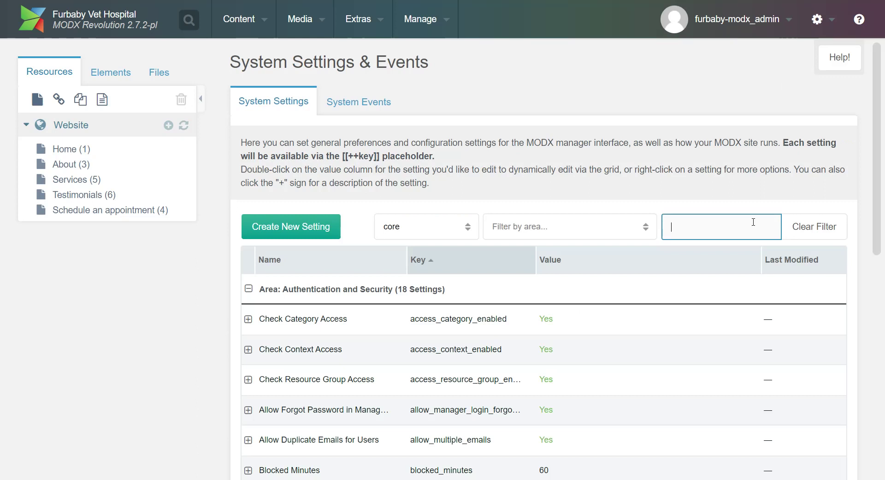
text(friendly)
key(Return)
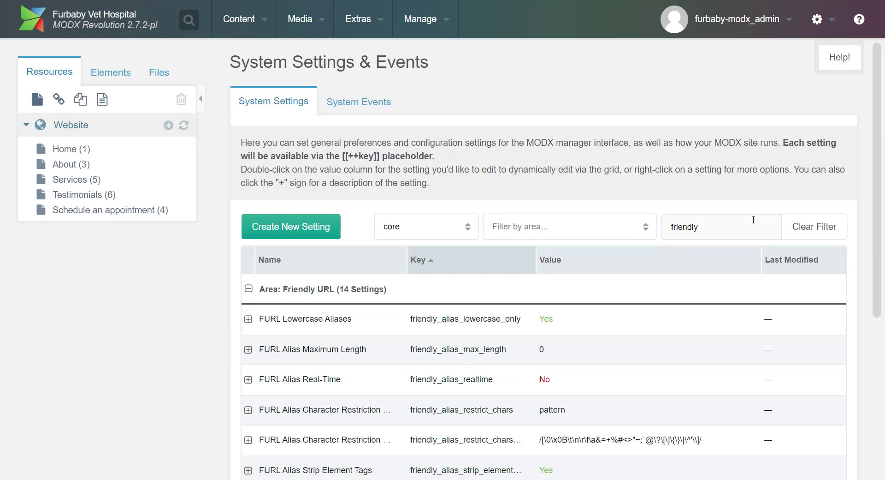
drag(883, 165, 882, 254)
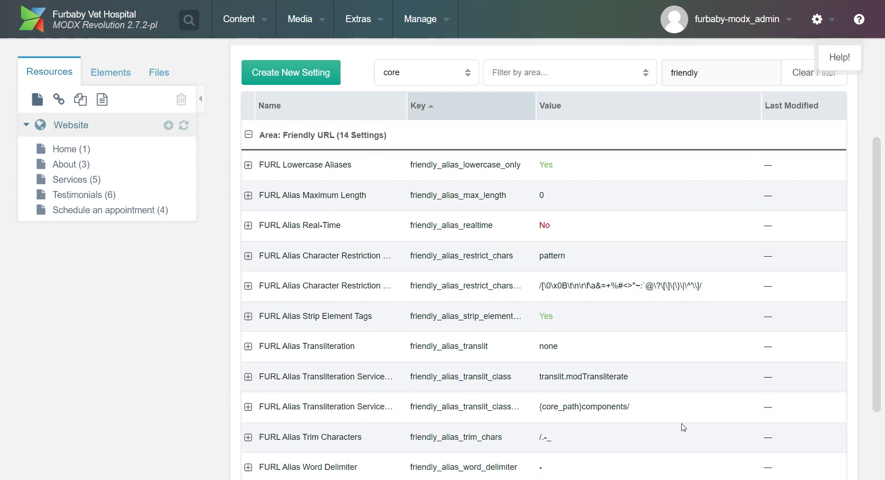
drag(884, 293, 864, 375)
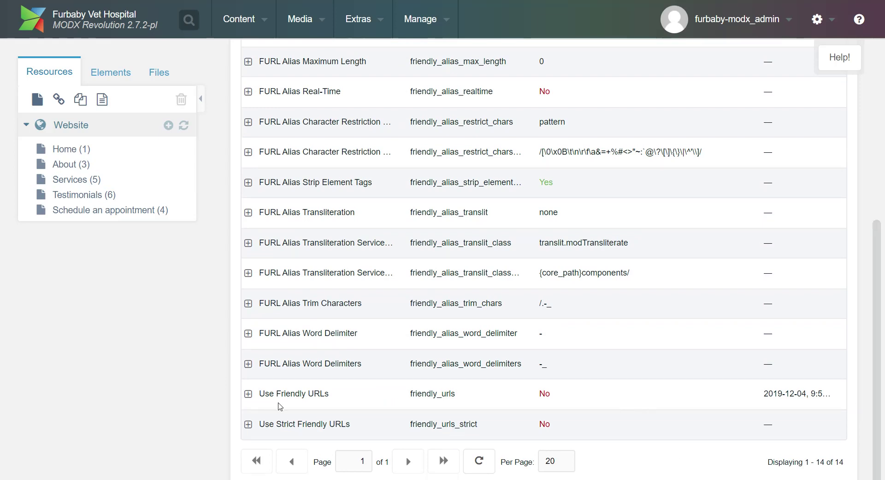
Set Use Friendly URLs to Yes and clear the site cache.
double_click(568, 396)
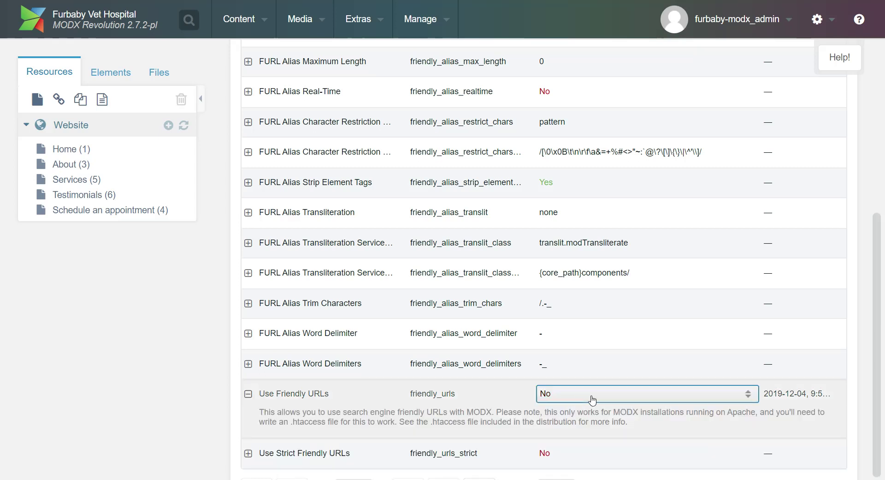
click(595, 399)
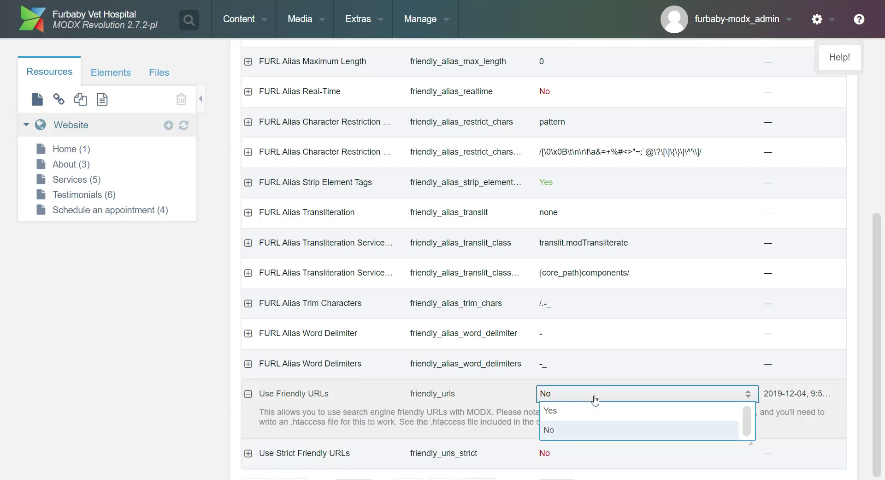
click(595, 410)
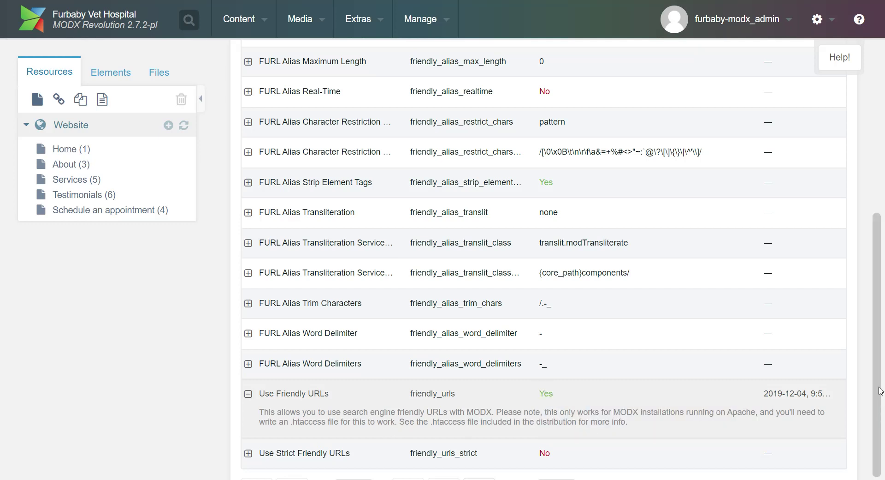
drag(879, 389, 872, 200)
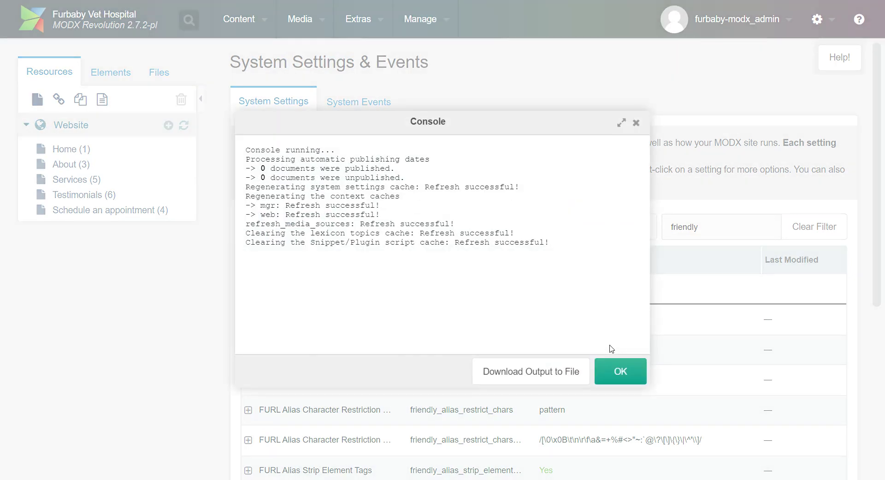
click(616, 369)
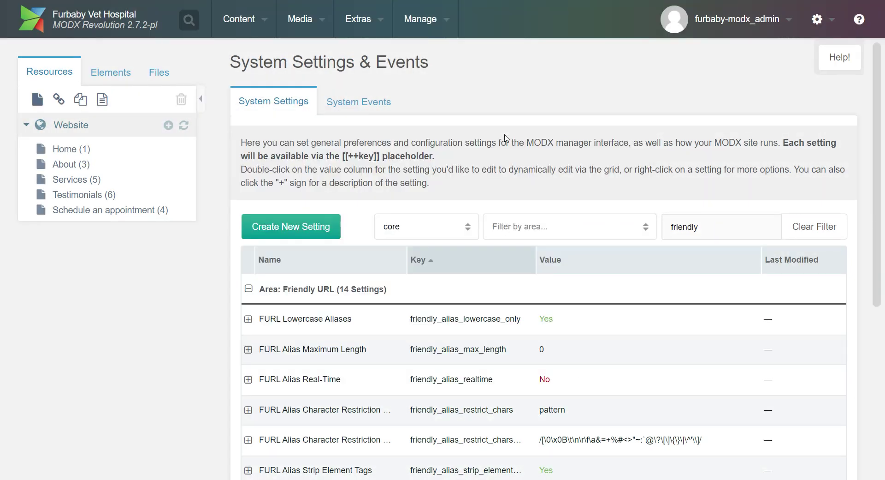
key(ctrl+Tab)
Reload the site and check each nav page now loads at .html addresses like about.html.
click(123, 90)
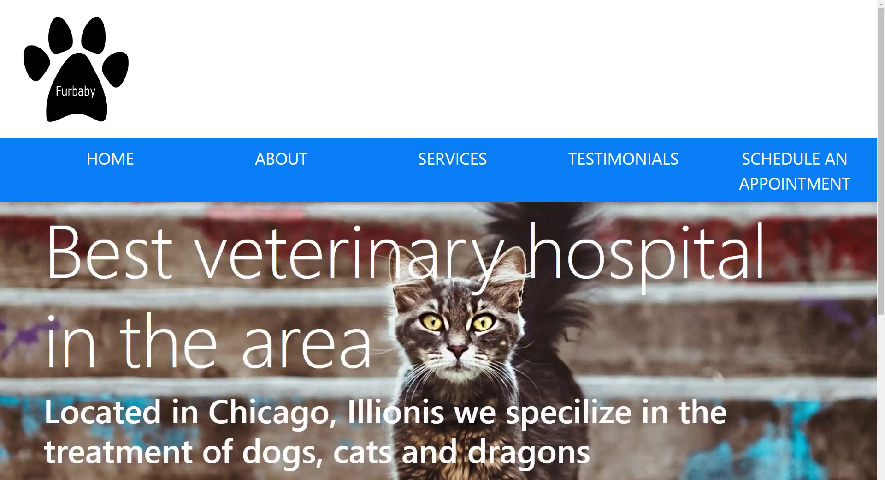
key(F11)
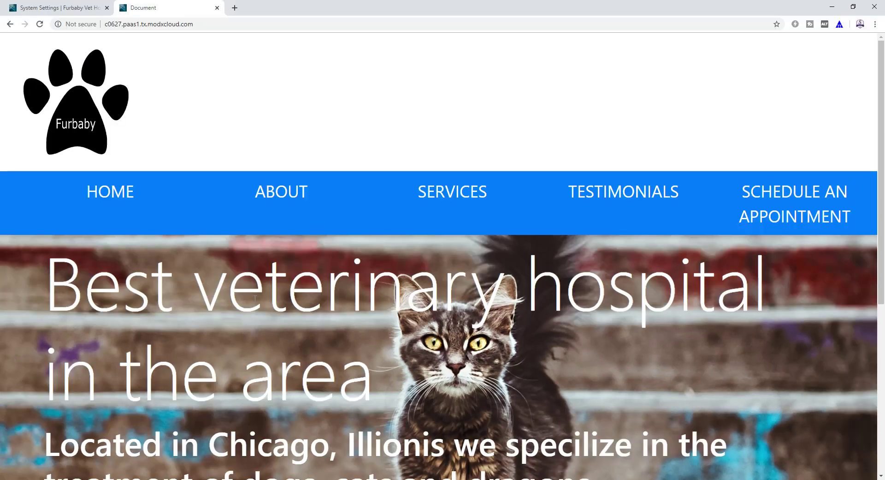
click(289, 200)
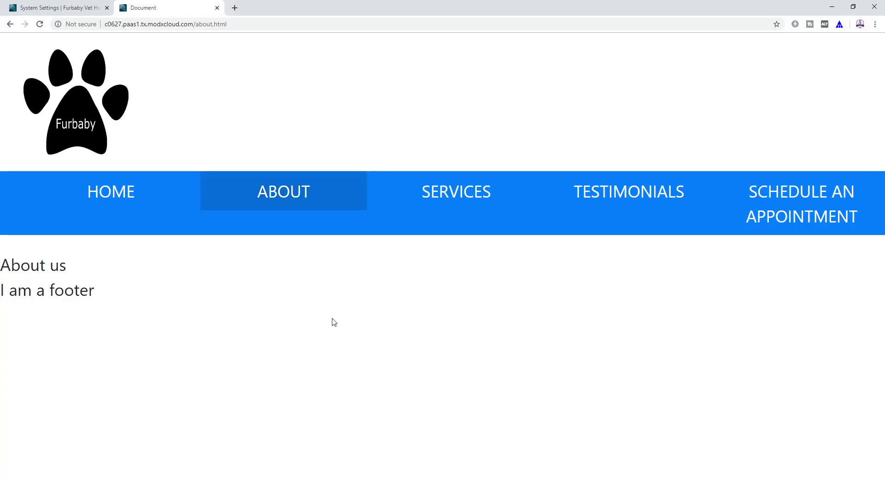
click(484, 191)
click(599, 208)
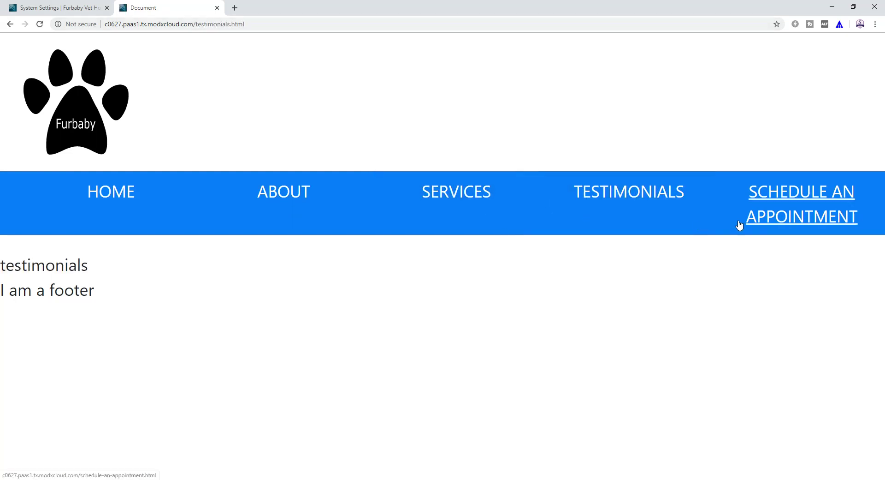
click(727, 222)
click(312, 211)
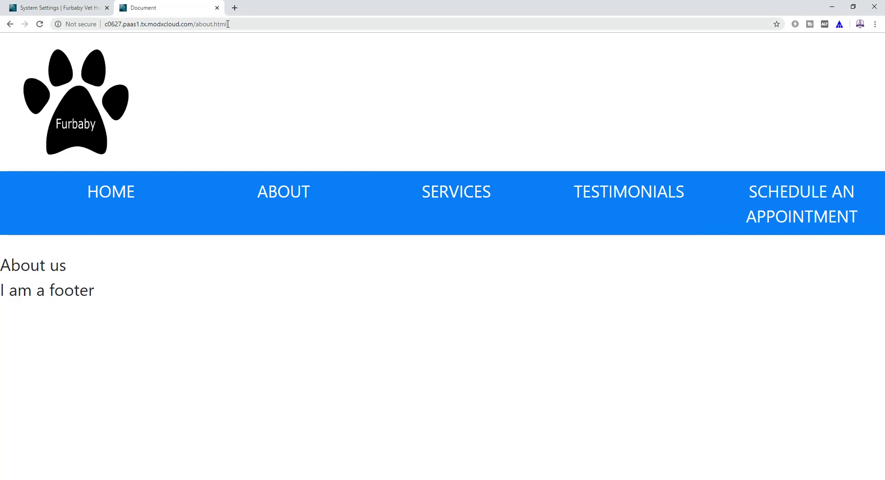
click(732, 194)
click(313, 212)
click(87, 8)
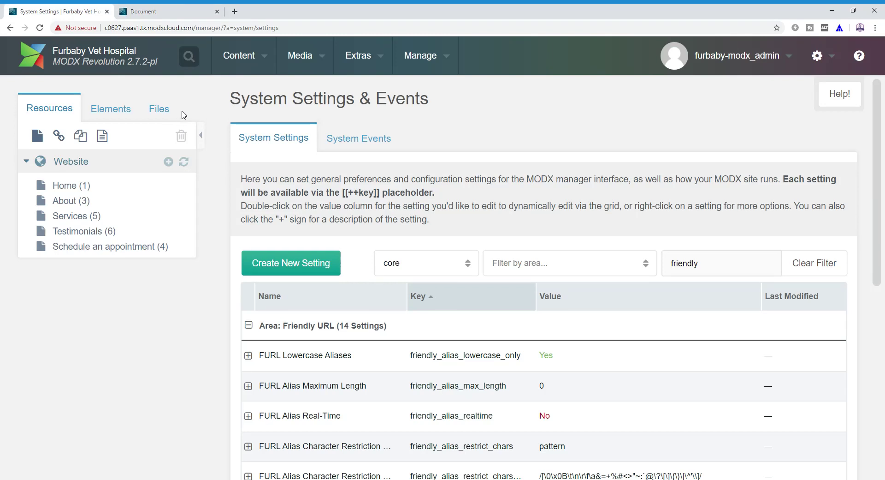
Remove the .html file extension from the HTML content type, then clear the site cache.
key(F11)
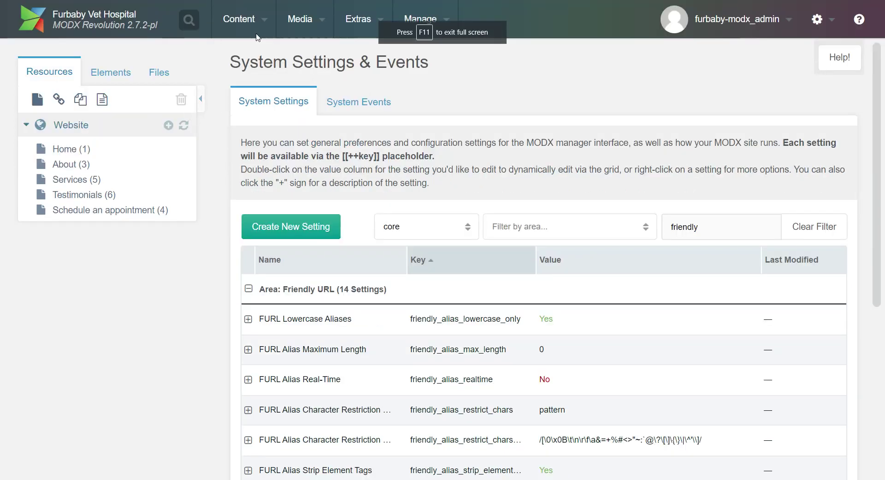
mouse_move(245, 55)
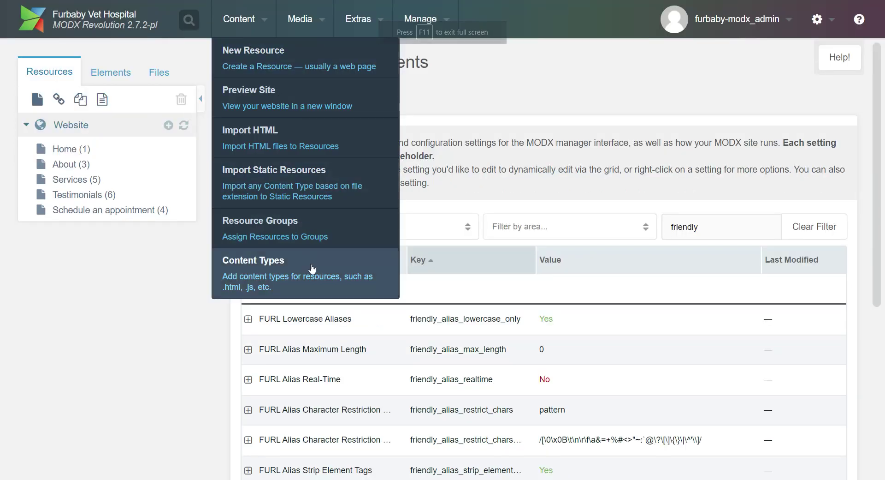
click(313, 267)
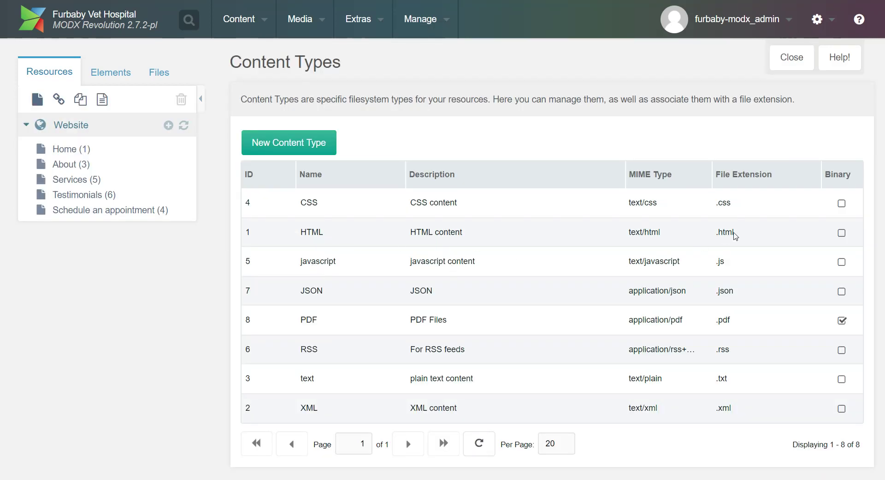
double_click(746, 233)
triple_click(738, 228)
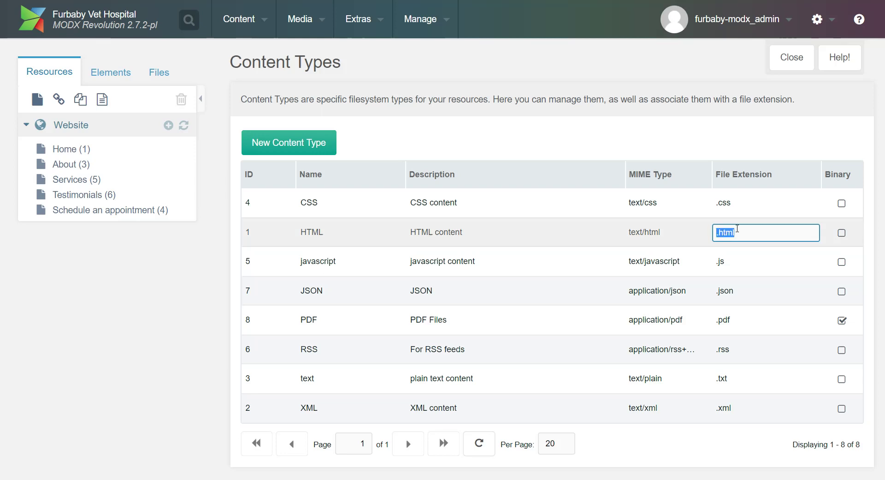
key(BackSpace)
key(Return)
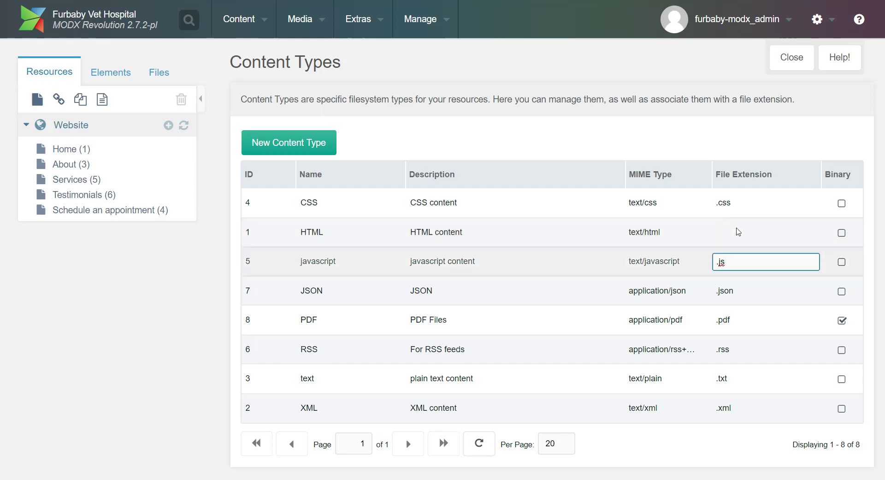
click(757, 143)
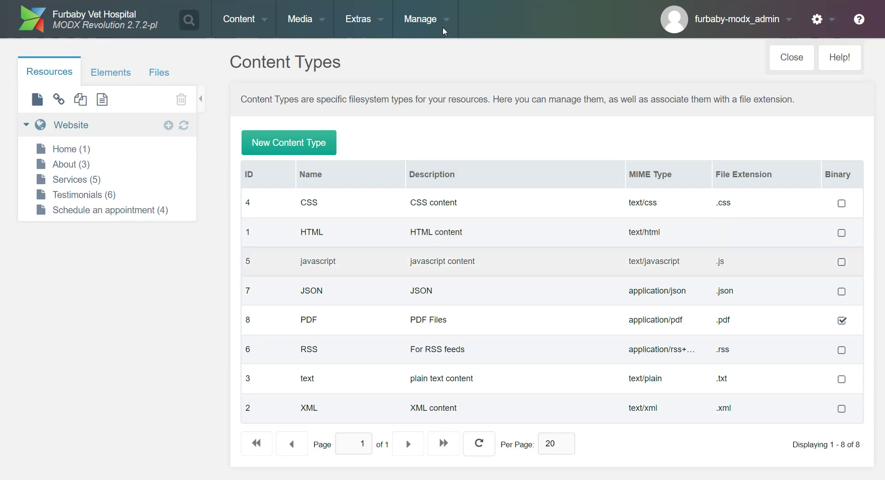
click(429, 92)
click(619, 369)
Preview the site and confirm About, Services, Testimonials and Appointment load without .html, ending on Home.
mouse_move(239, 18)
click(287, 102)
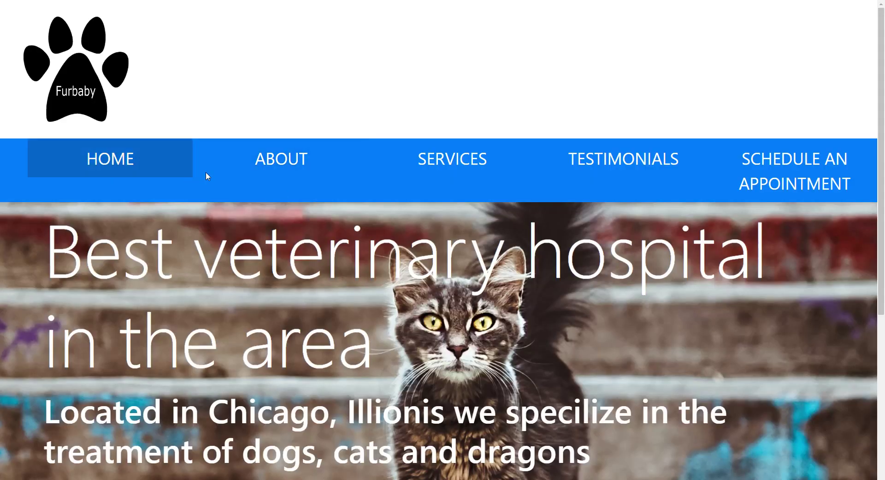
click(275, 157)
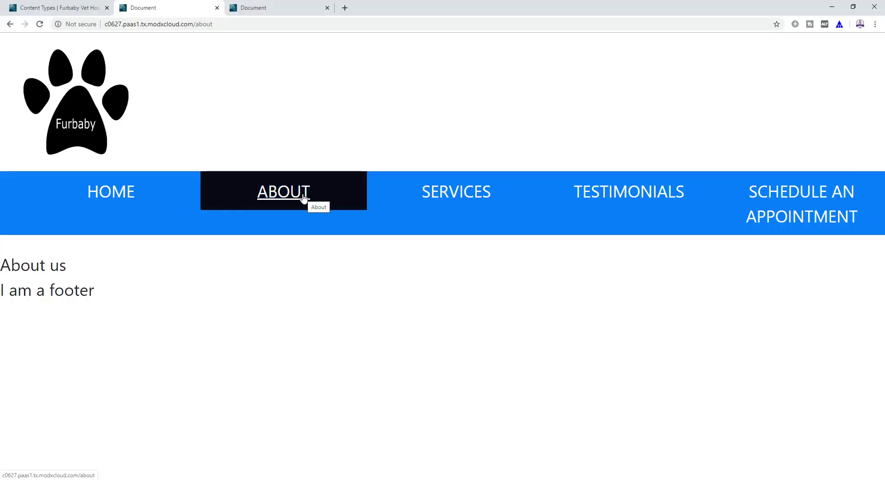
click(419, 191)
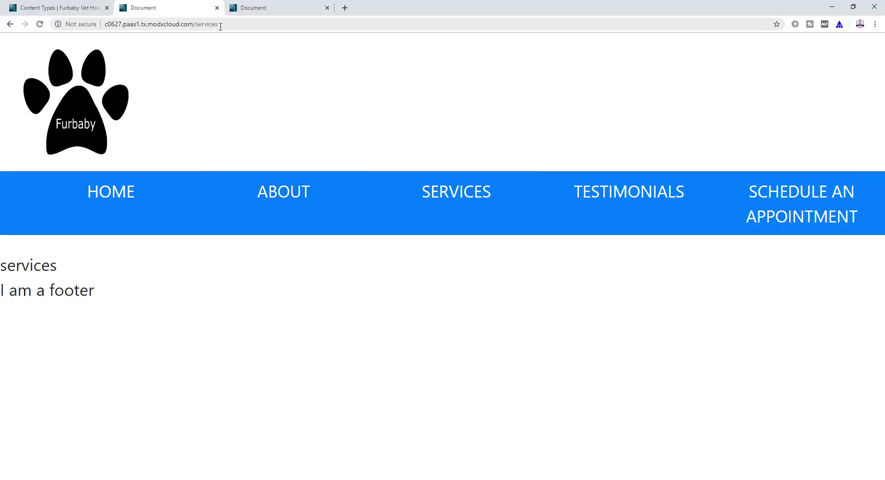
click(289, 191)
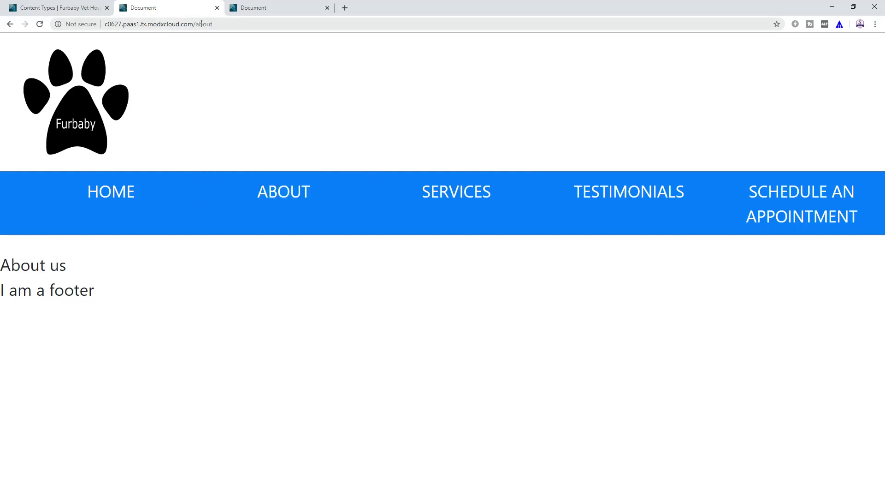
click(426, 200)
click(615, 201)
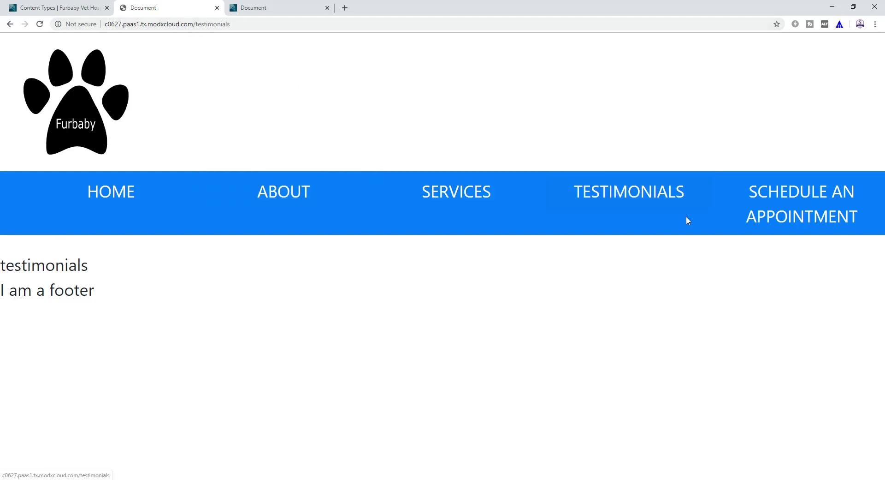
click(784, 205)
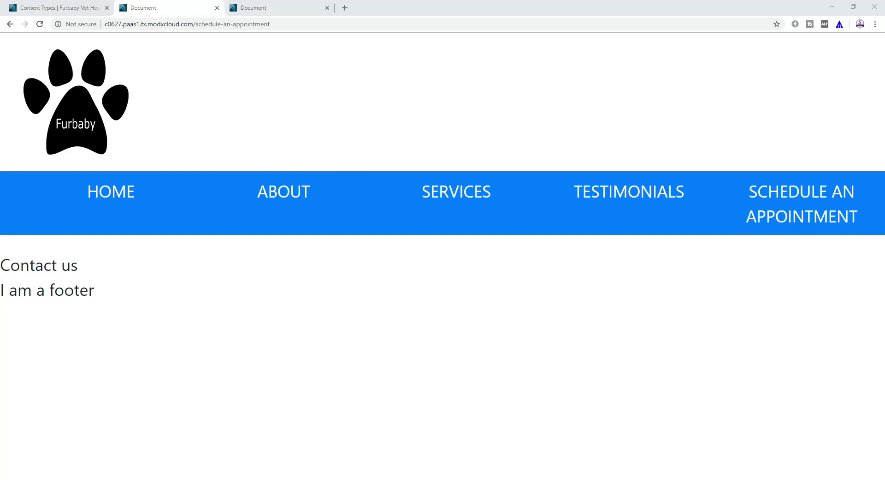
click(59, 7)
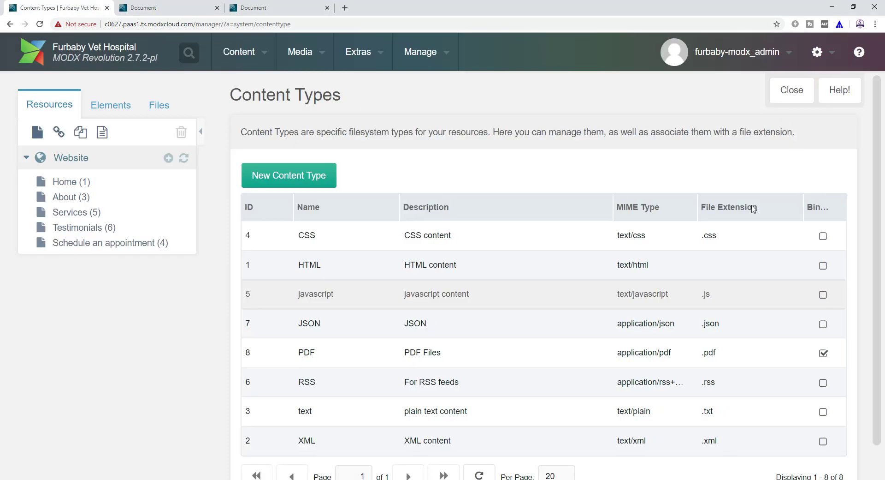
mouse_move(818, 52)
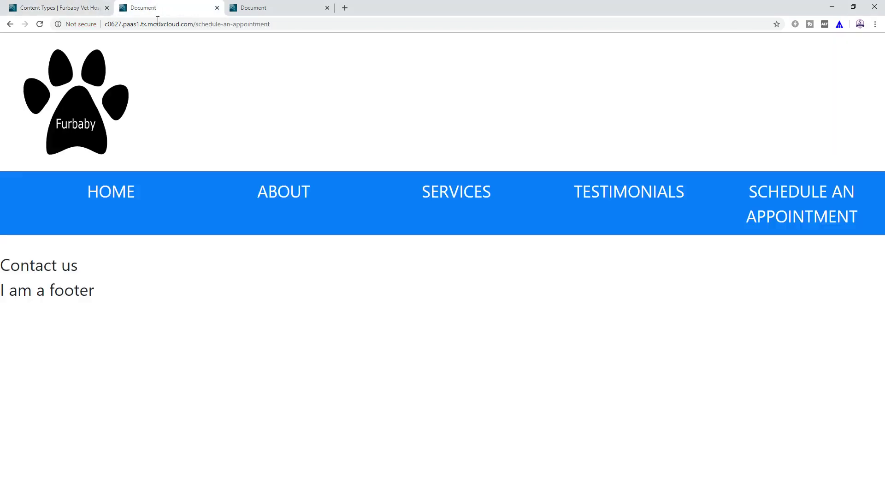
click(156, 11)
click(125, 123)
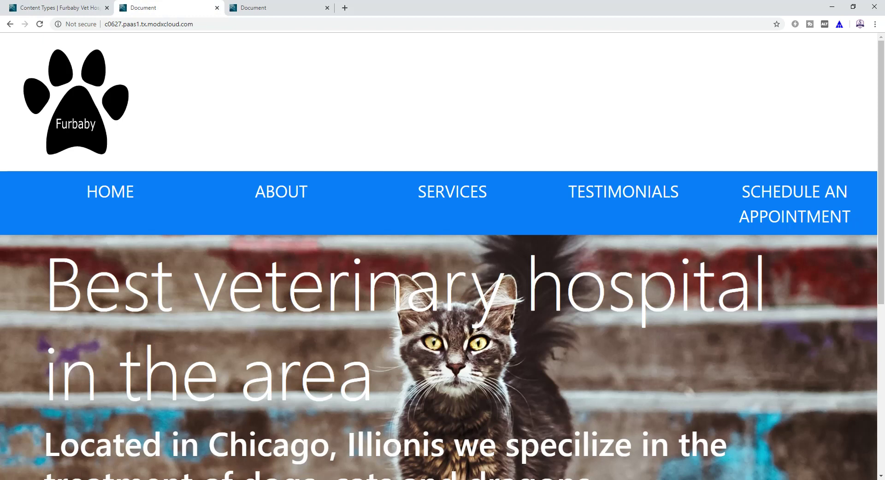